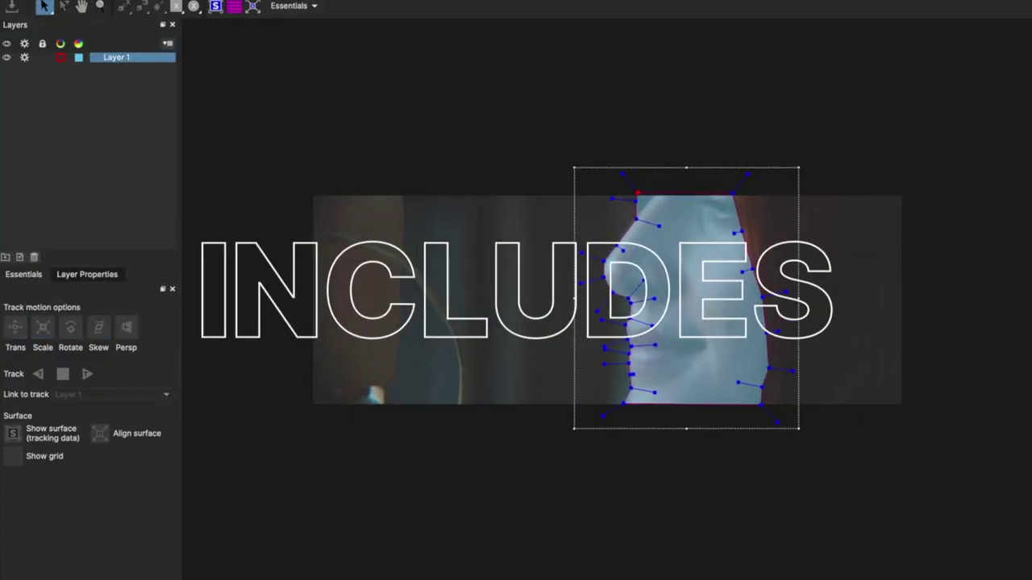
Park on a frame showing her face and apply BCC +Beauty Studio from BCC Image Restoration to the clip
{"action": "left_click_drag", "start_coordinate": [897, 253], "coordinate": [890, 254]}
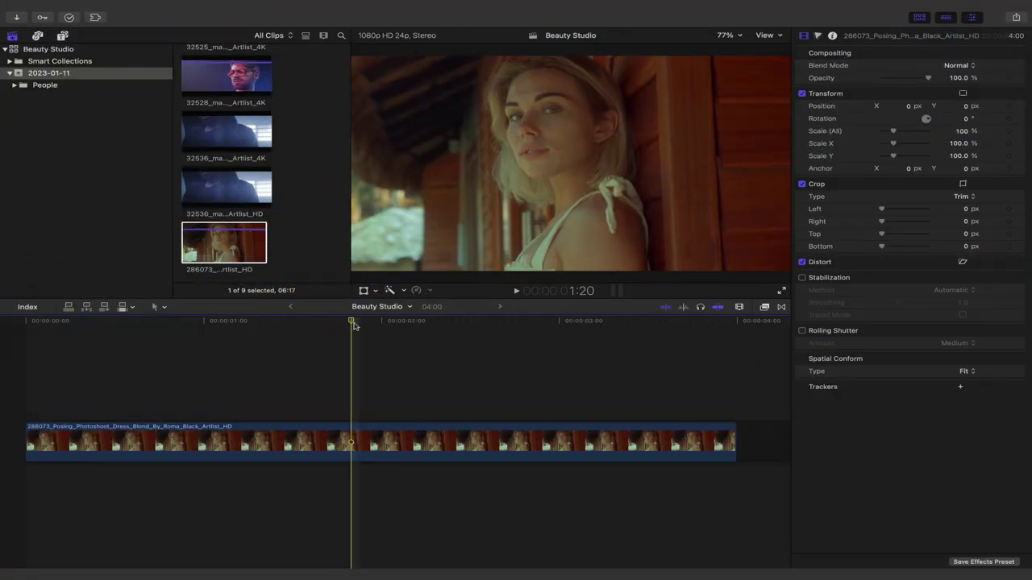
{"action": "left_click_drag", "start_coordinate": [353, 320], "coordinate": [419, 323]}
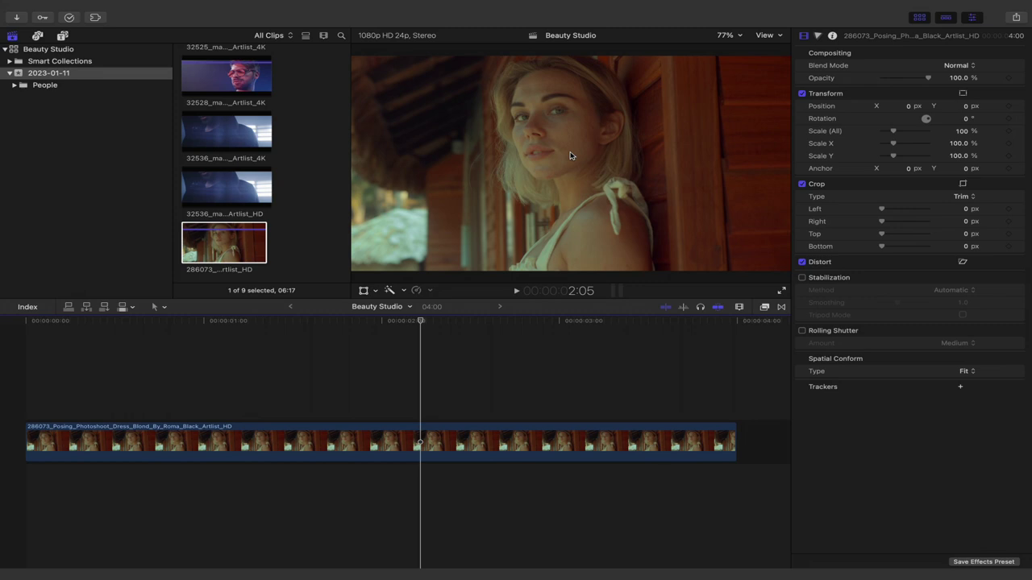
{"action": "left_click", "coordinate": [765, 306]}
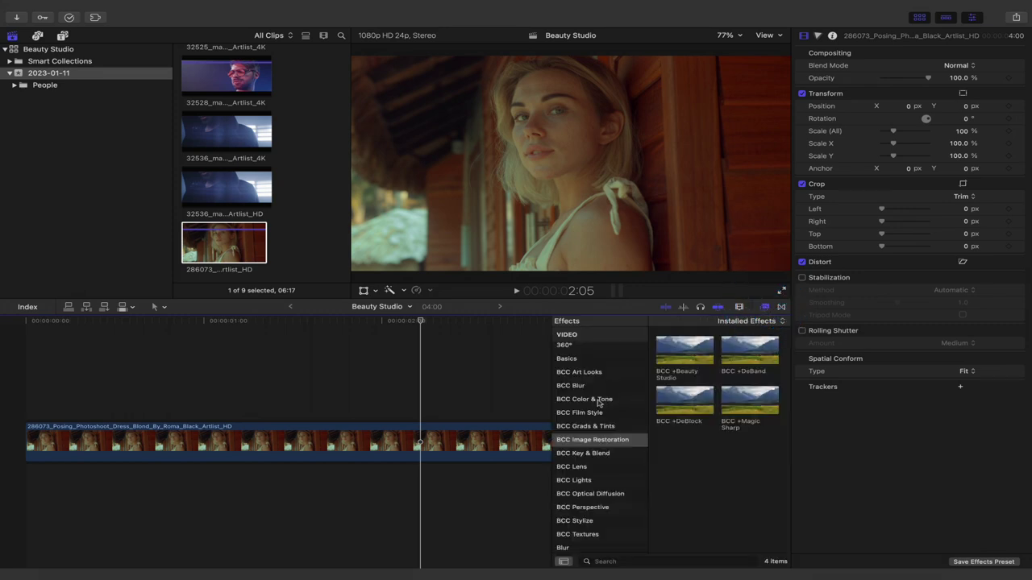
{"action": "left_click", "coordinate": [589, 439]}
{"action": "left_click_drag", "start_coordinate": [677, 360], "coordinate": [355, 443]}
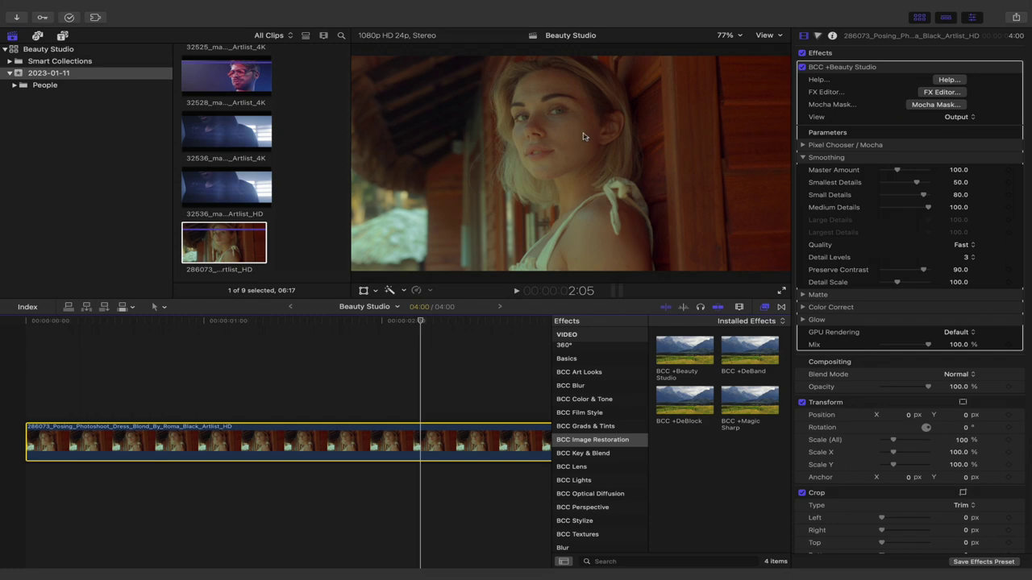
Hide the media browser, compare the effect on and off, and preview the Matte view before returning to Output
{"action": "left_click", "coordinate": [920, 17]}
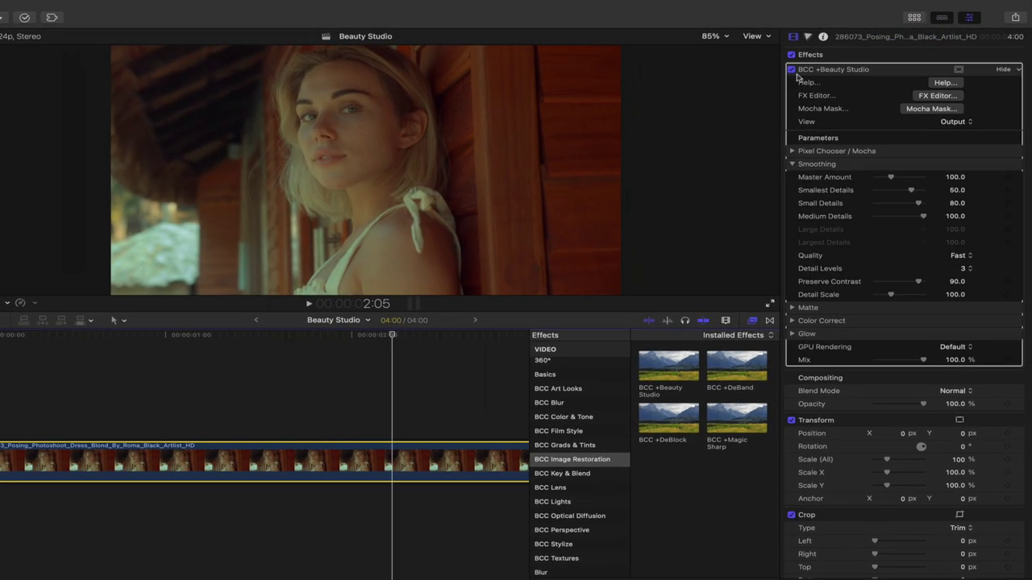
{"action": "left_click", "coordinate": [793, 71]}
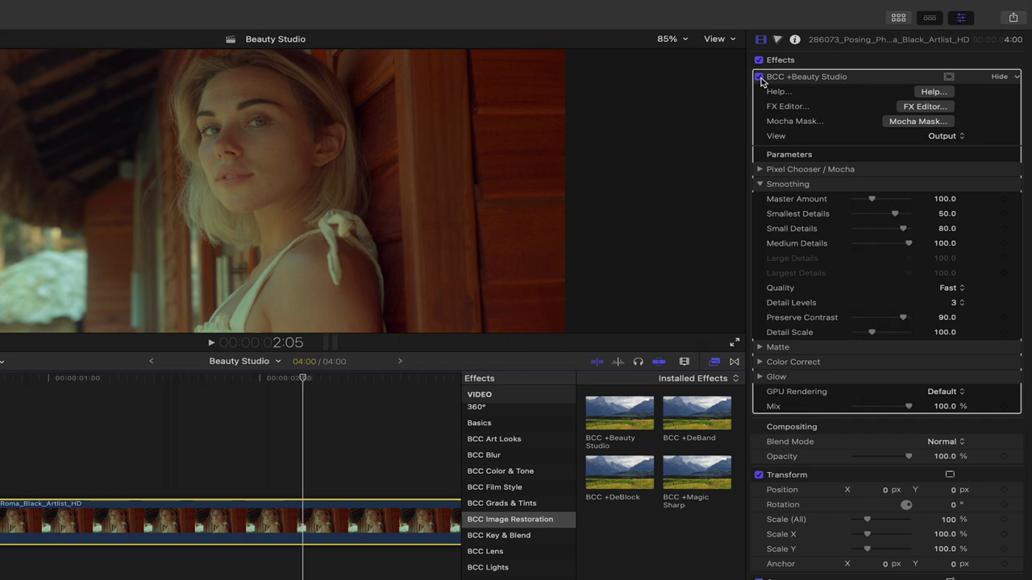
{"action": "left_click", "coordinate": [959, 138]}
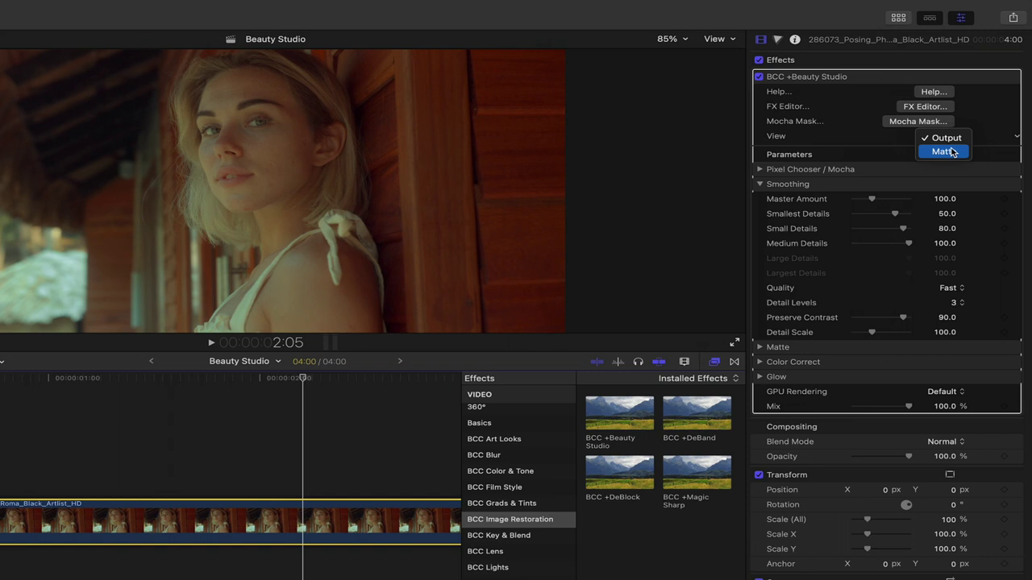
{"action": "left_click", "coordinate": [951, 152]}
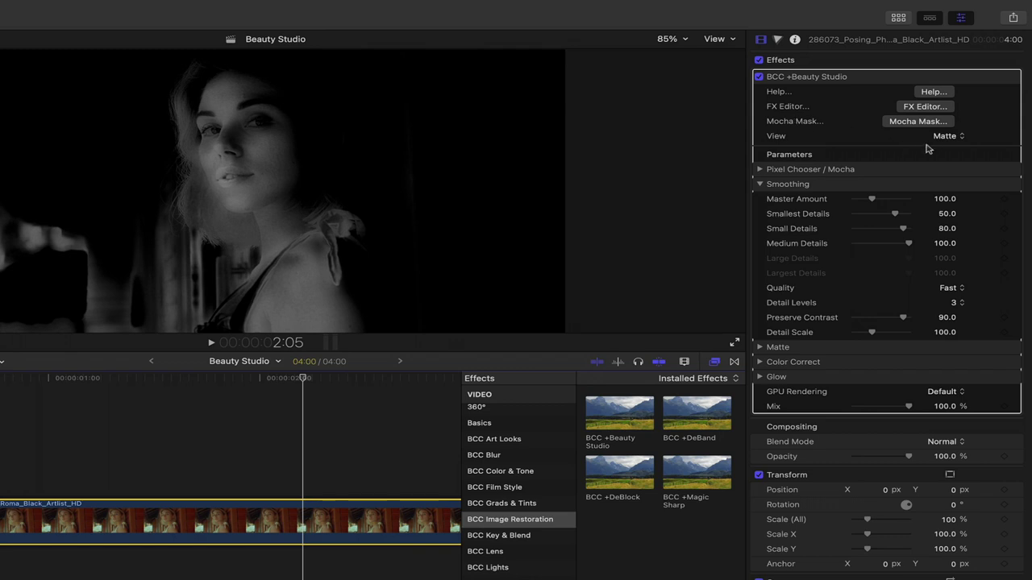
{"action": "left_click", "coordinate": [953, 138]}
{"action": "left_click", "coordinate": [953, 125]}
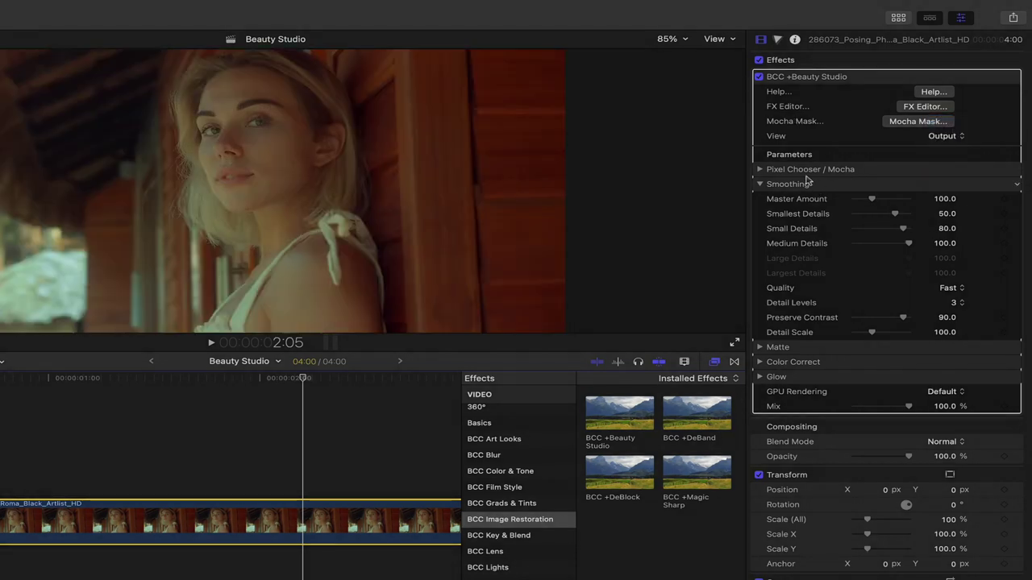
Expand Matte and sample Color A from the skin on her face with the eyedropper
{"action": "left_click", "coordinate": [761, 348]}
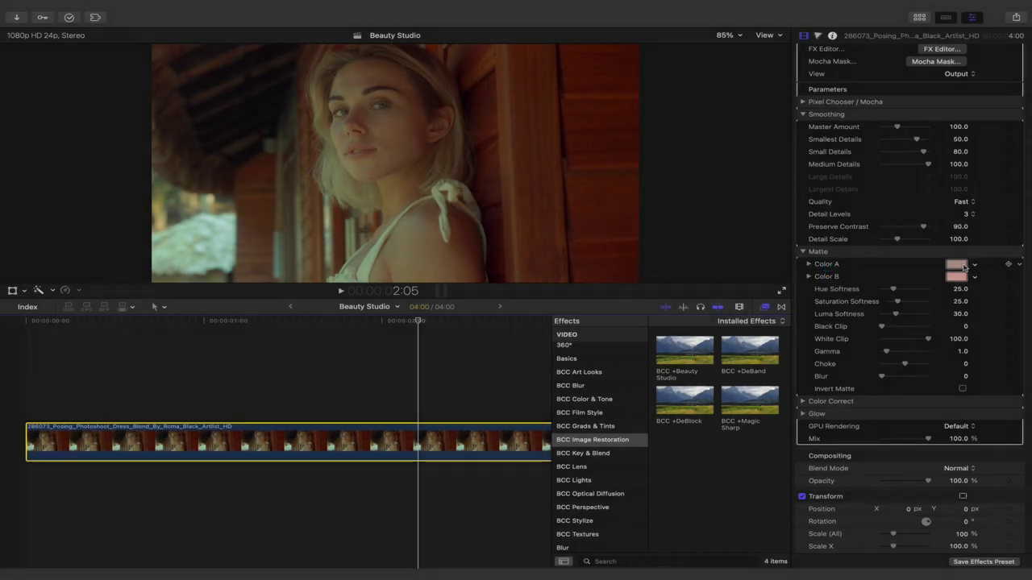
{"action": "left_click", "coordinate": [964, 266]}
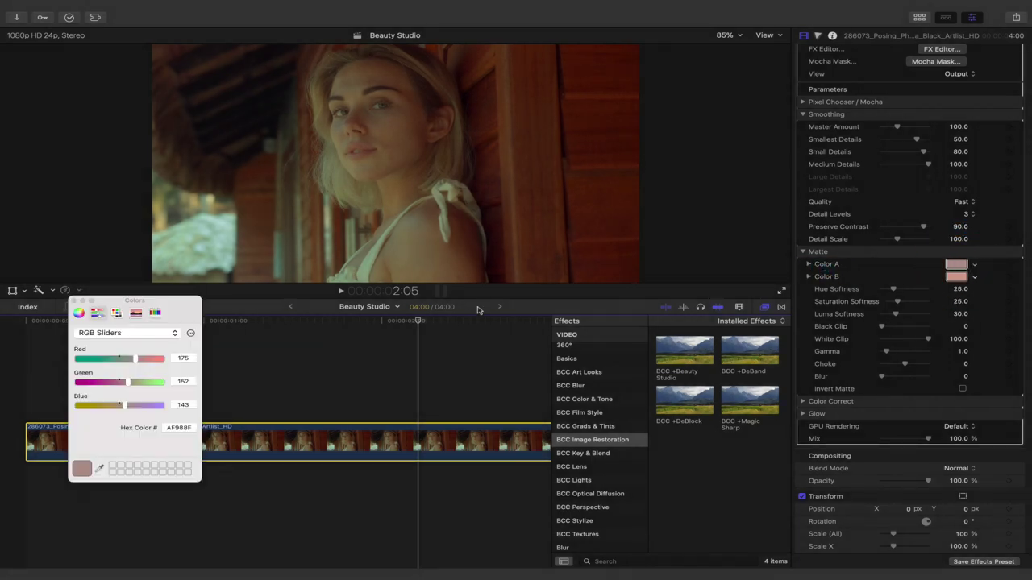
{"action": "left_click", "coordinate": [99, 469]}
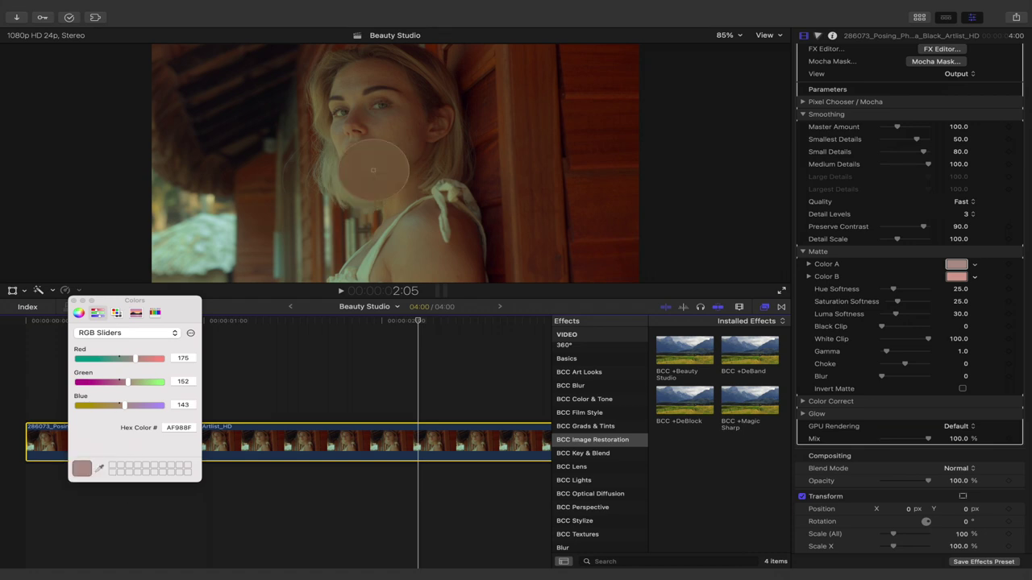
{"action": "left_click", "coordinate": [388, 128]}
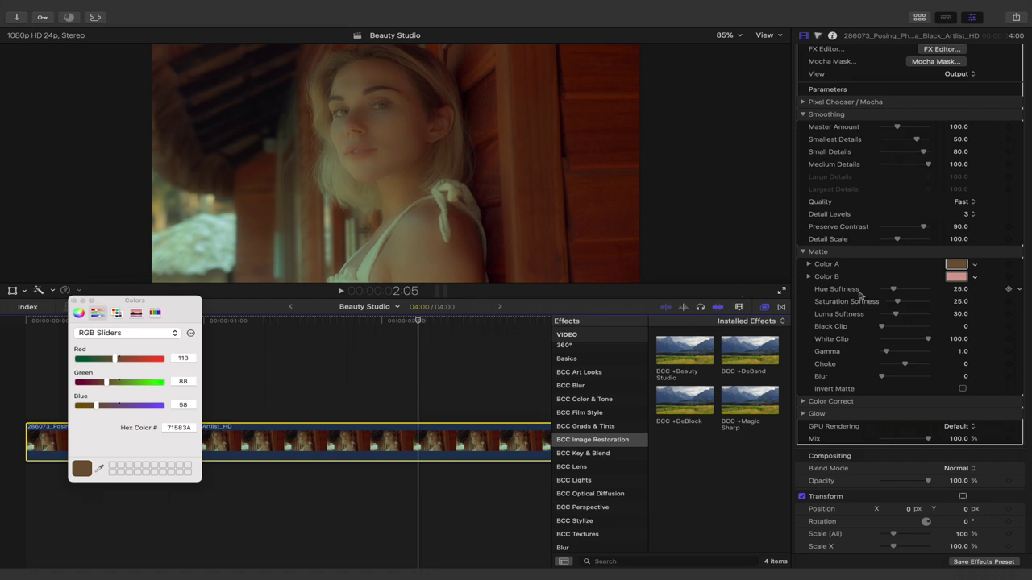
Sample Color B from the skin near her chin (7E6946) and close the Colors window
{"action": "left_click", "coordinate": [955, 277]}
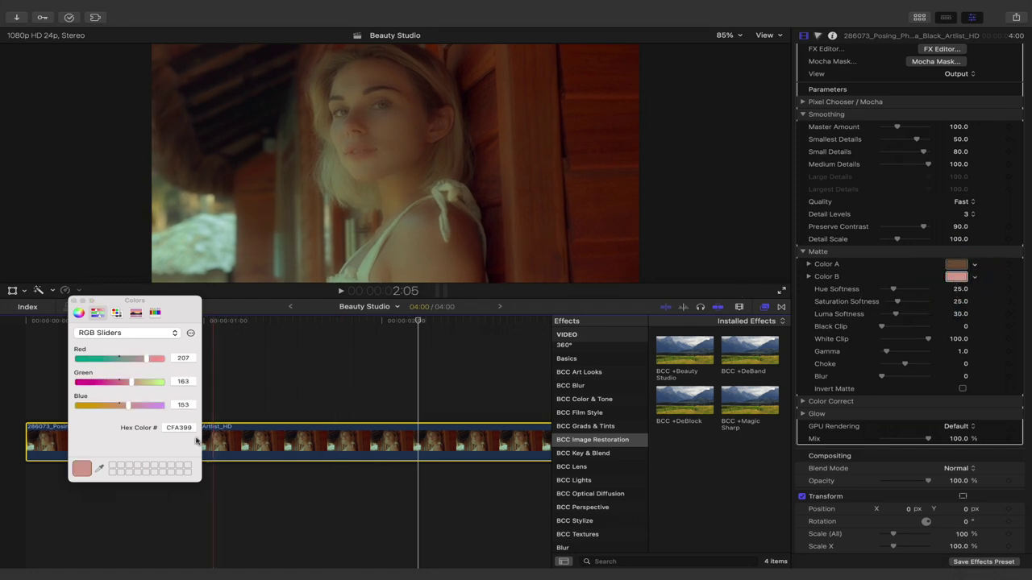
{"action": "left_click", "coordinate": [101, 470]}
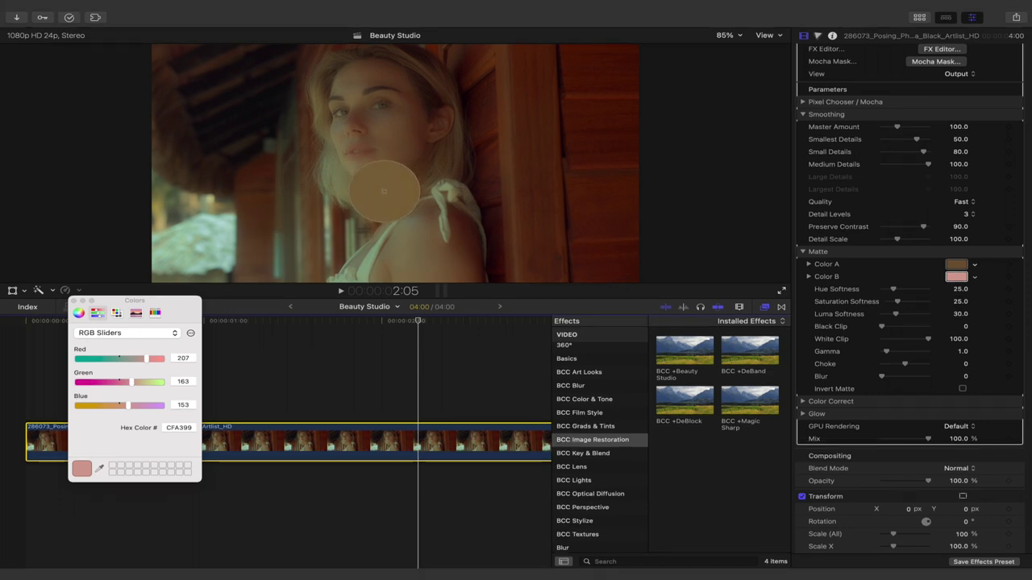
{"action": "left_click", "coordinate": [384, 191]}
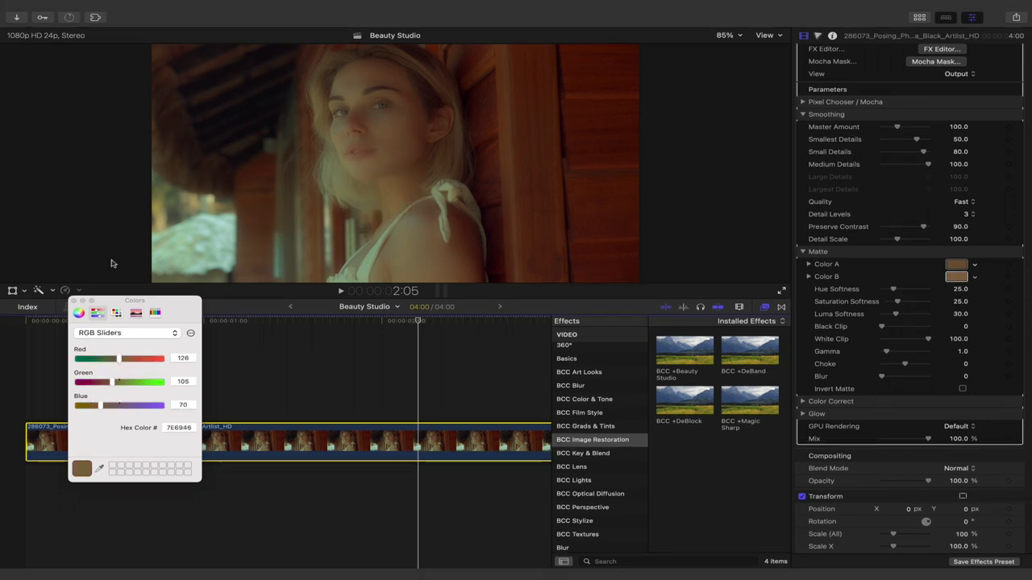
{"action": "left_click", "coordinate": [75, 301]}
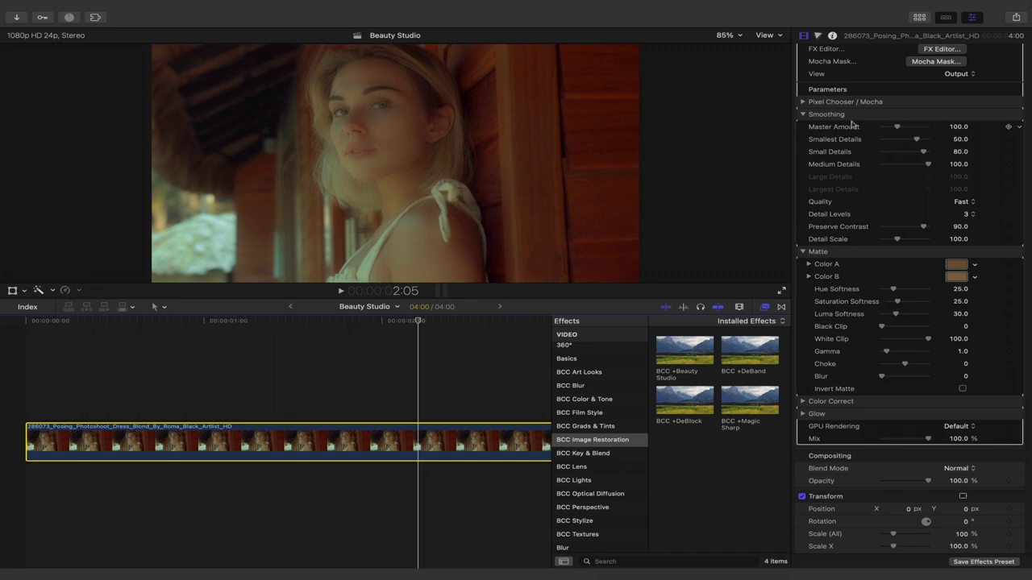
In Matte view, set Hue Softness 38, Saturation Softness 22 and Luma Softness 37, then return to Output
{"action": "scroll", "coordinate": [851, 120], "scroll_direction": "up", "scroll_amount": 3}
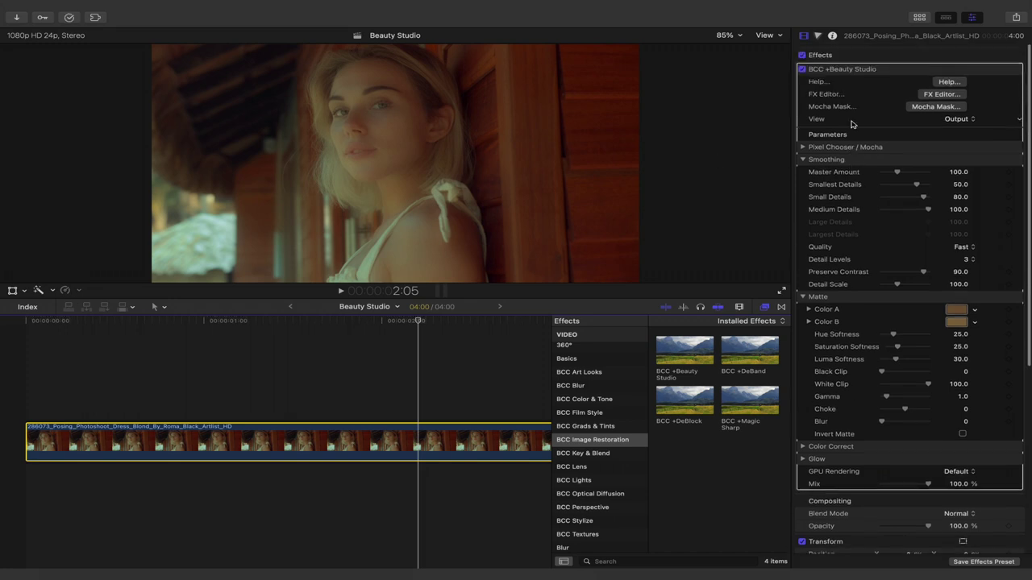
{"action": "left_click", "coordinate": [968, 119]}
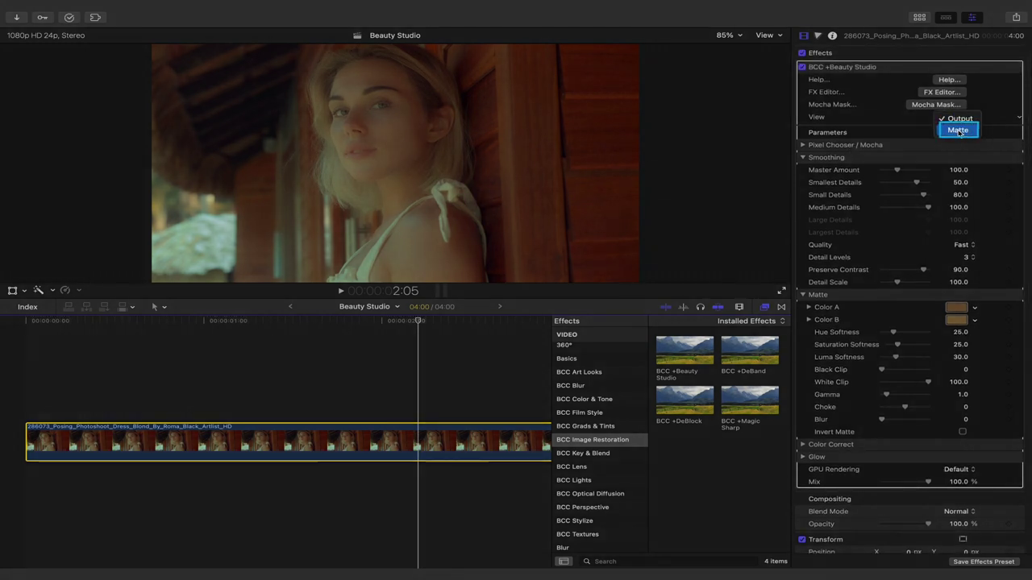
{"action": "left_click", "coordinate": [959, 133]}
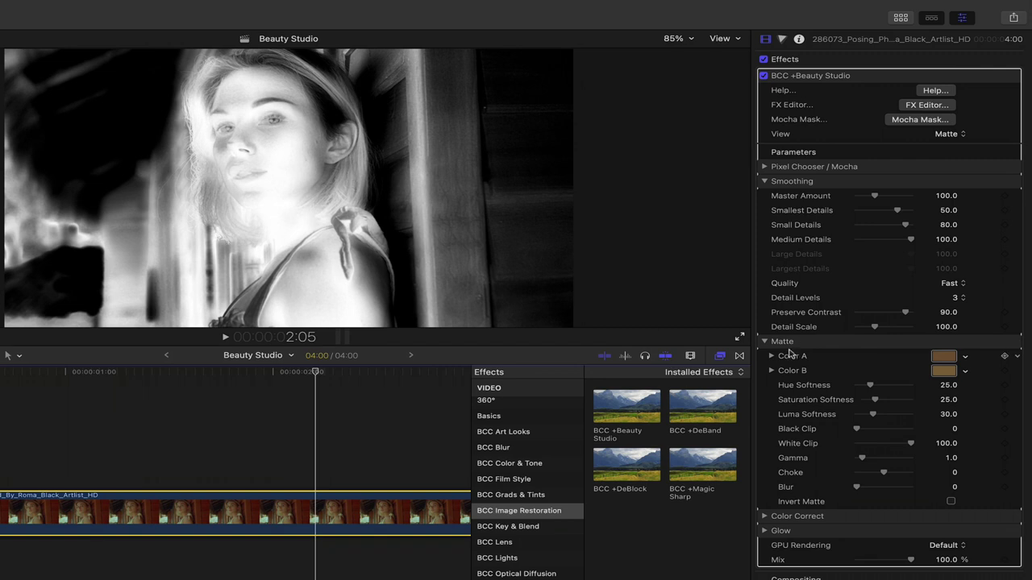
{"action": "scroll", "coordinate": [790, 351], "scroll_direction": "down", "scroll_amount": 3}
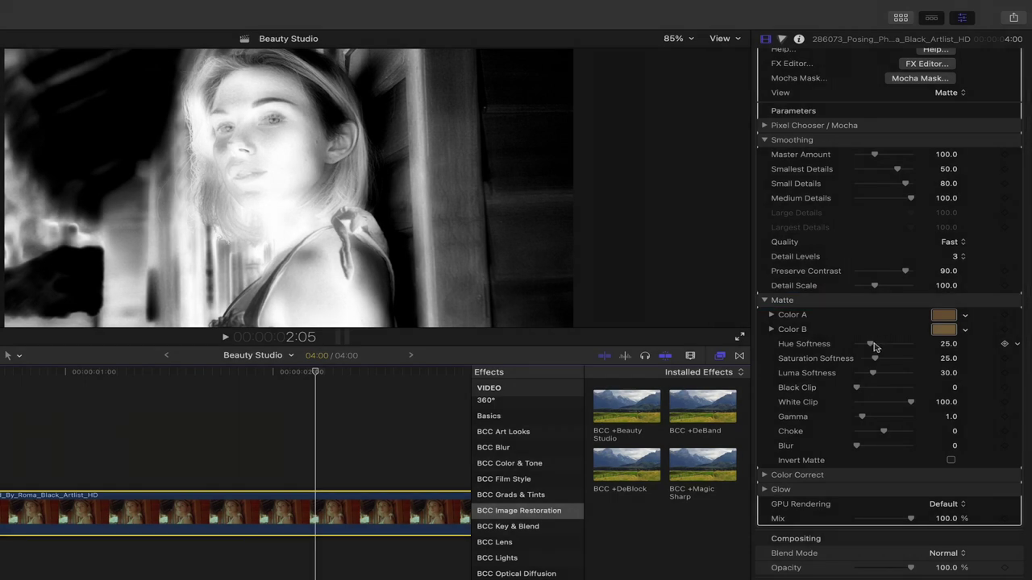
{"action": "left_click_drag", "start_coordinate": [874, 347], "coordinate": [874, 376]}
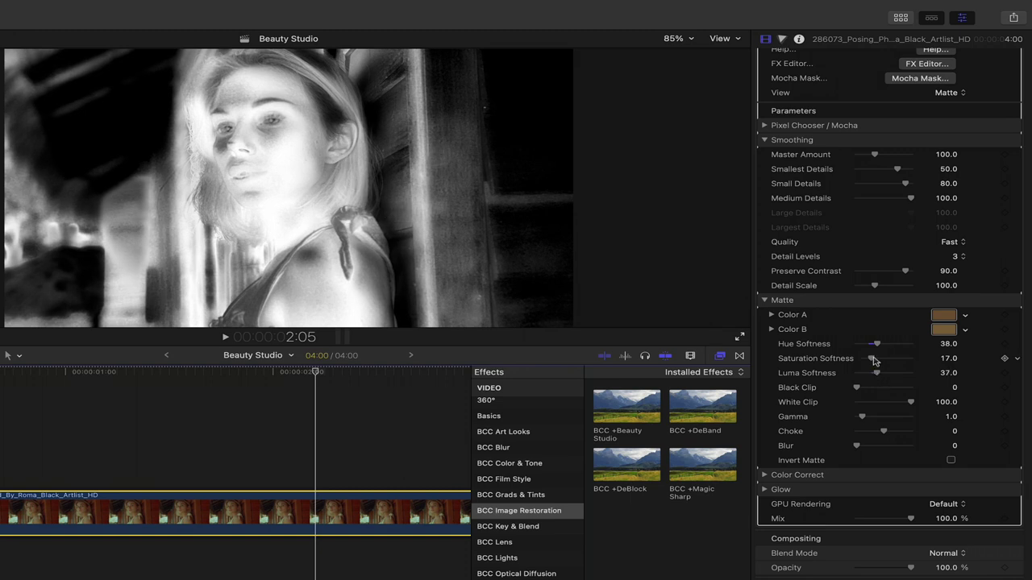
{"action": "left_click_drag", "start_coordinate": [877, 361], "coordinate": [876, 360]}
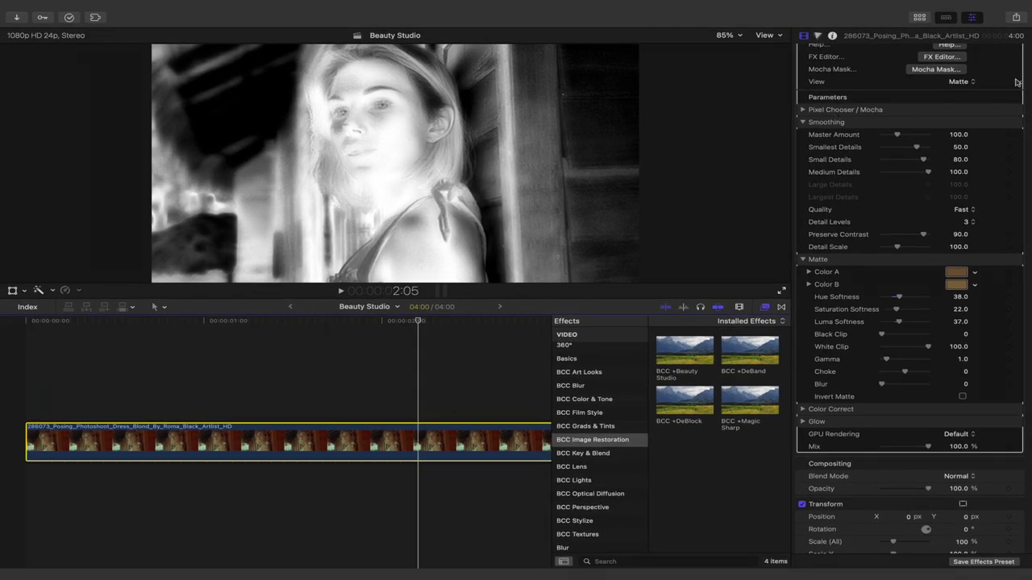
{"action": "left_click", "coordinate": [961, 81]}
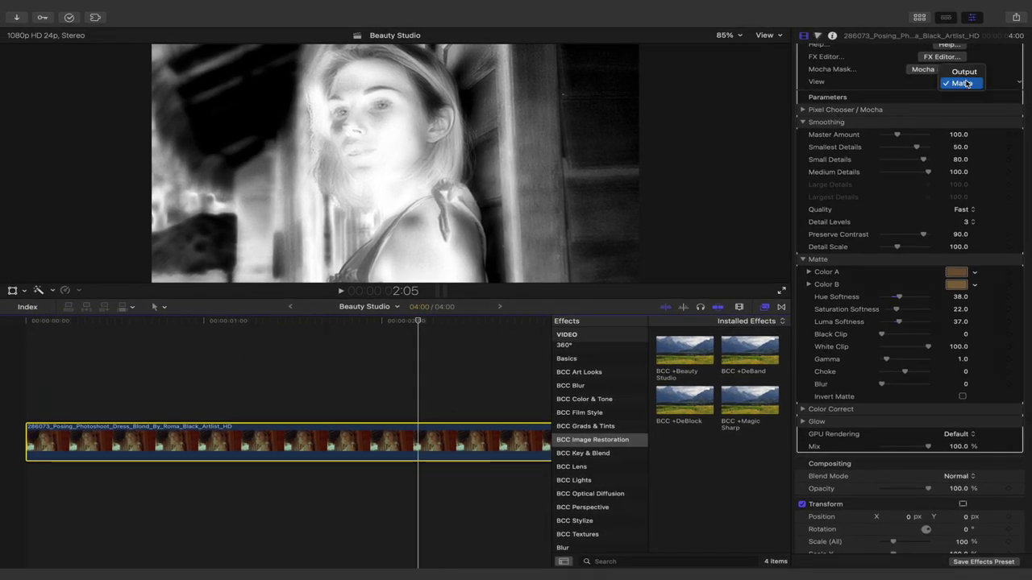
{"action": "left_click", "coordinate": [965, 74]}
{"action": "scroll", "coordinate": [965, 75], "scroll_direction": "up", "scroll_amount": 2}
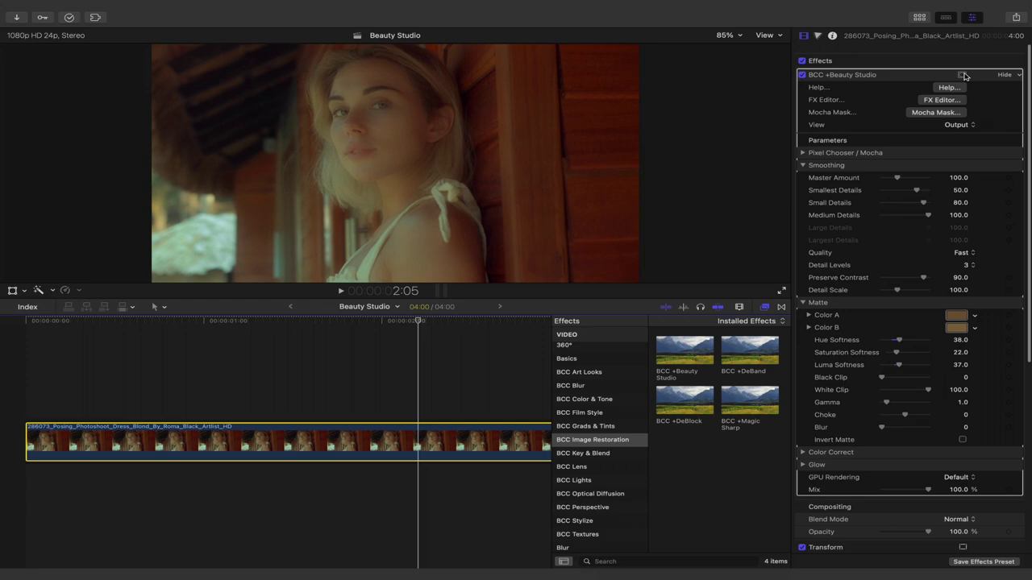
Open Mocha and trace a closed magnetic spline around the woman's face as Layer 1
{"action": "left_click", "coordinate": [935, 105]}
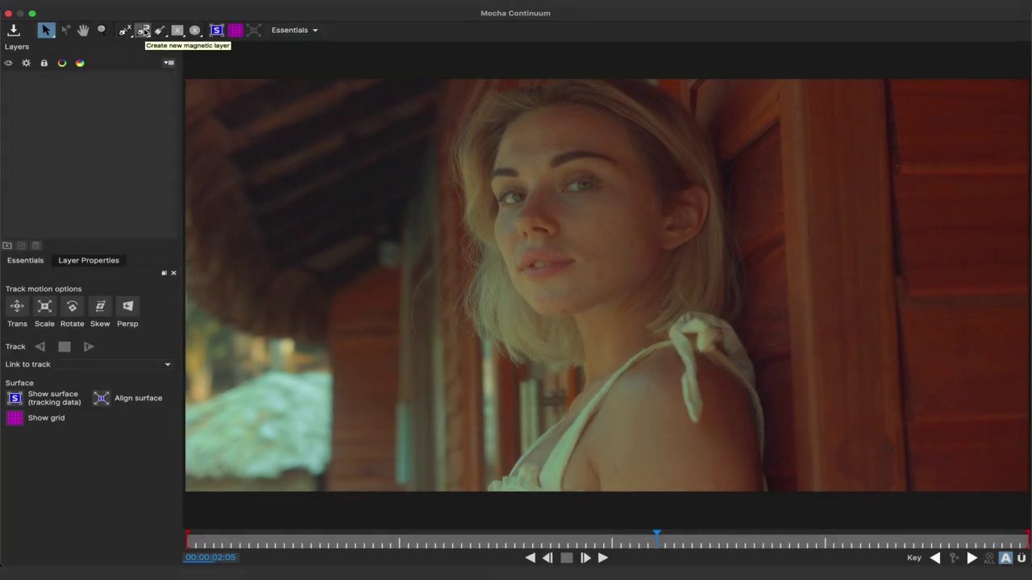
{"action": "left_click", "coordinate": [144, 30]}
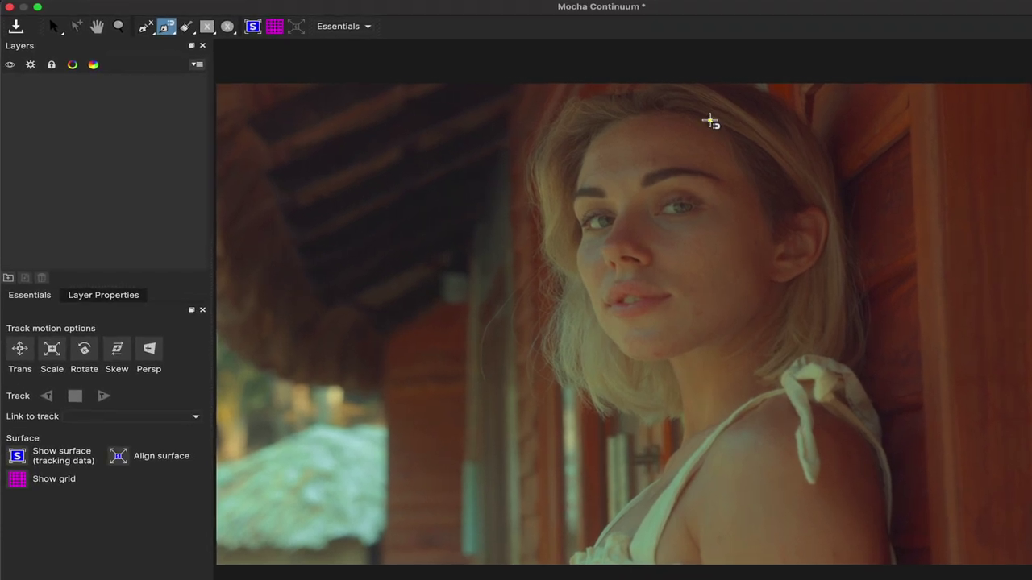
{"action": "mouse_move", "coordinate": [709, 121]}
{"action": "left_mouse_down"}
{"action": "mouse_move", "coordinate": [773, 233]}
{"action": "mouse_move", "coordinate": [775, 266]}
{"action": "mouse_move", "coordinate": [767, 286]}
{"action": "mouse_move", "coordinate": [681, 356]}
{"action": "mouse_move", "coordinate": [634, 360]}
{"action": "mouse_move", "coordinate": [580, 277]}
{"action": "mouse_move", "coordinate": [571, 206]}
{"action": "mouse_move", "coordinate": [590, 143]}
{"action": "mouse_move", "coordinate": [613, 118]}
{"action": "mouse_move", "coordinate": [686, 101]}
{"action": "mouse_move", "coordinate": [706, 118]}
{"action": "left_mouse_up"}
{"action": "left_click", "coordinate": [707, 119]}
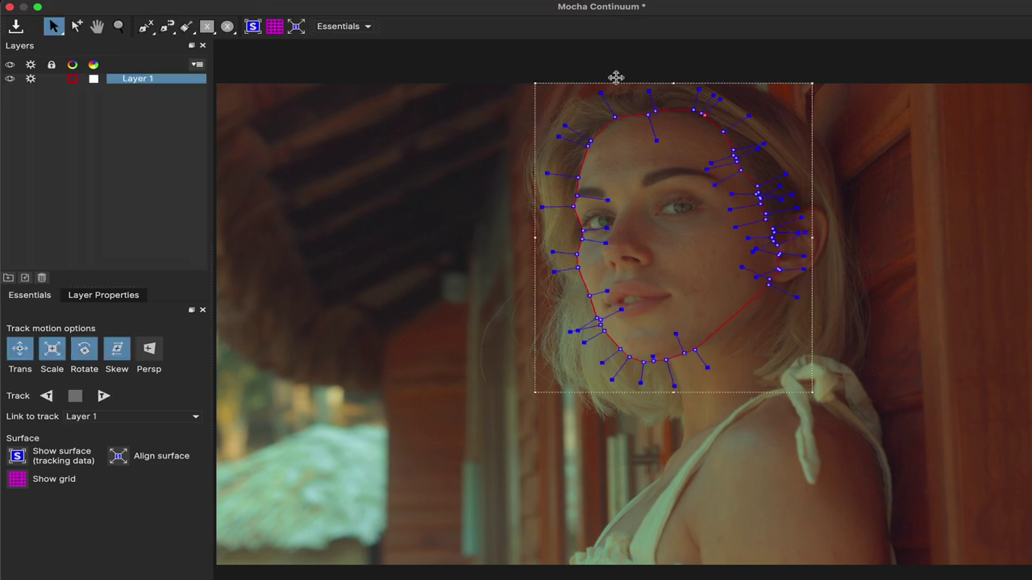
Tighten the selected face spline, disable Skew, and track Layer 1 backward from mid-clip
{"action": "left_click", "coordinate": [146, 80]}
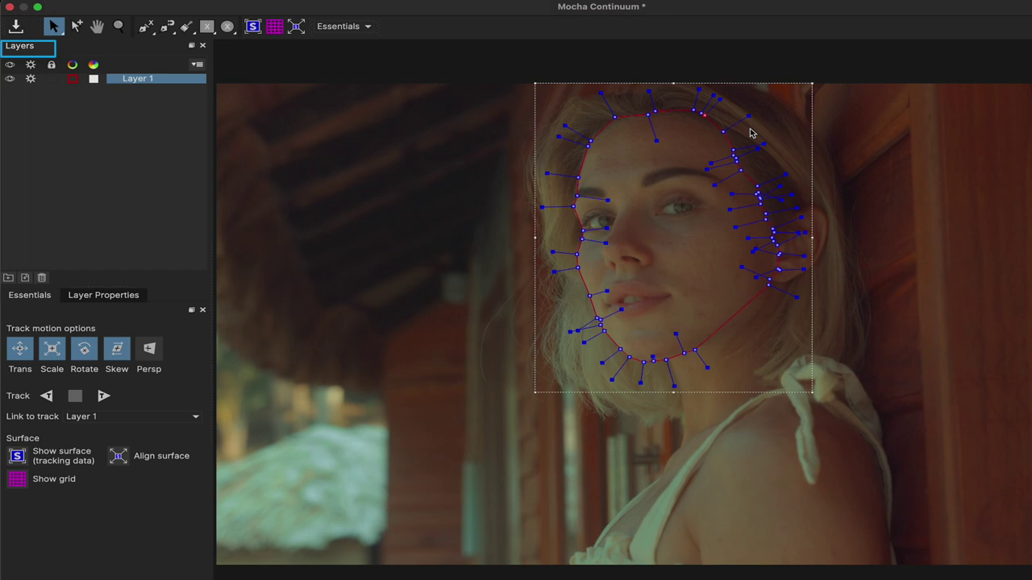
{"action": "key", "text": "super+a"}
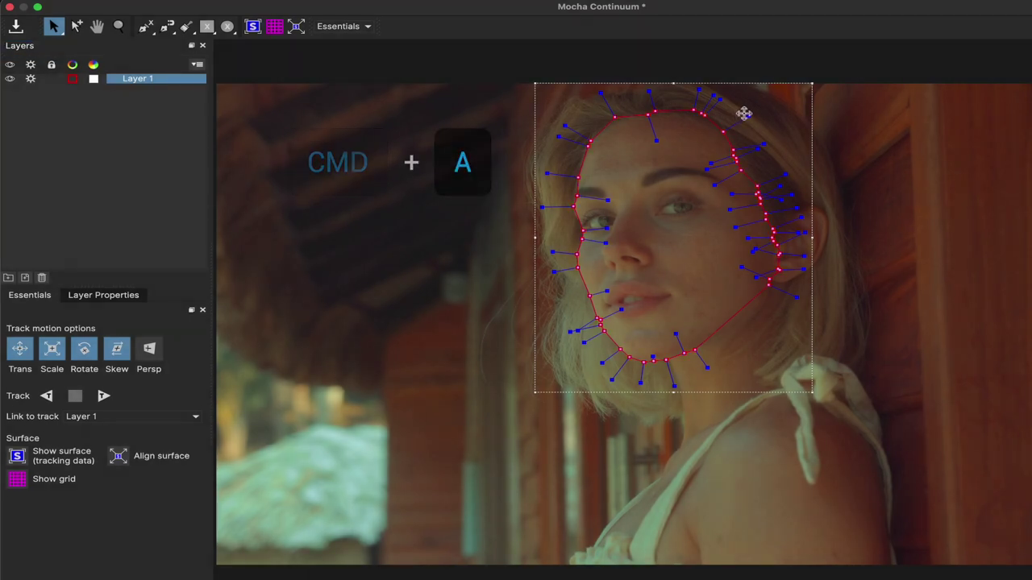
{"action": "left_click_drag", "start_coordinate": [744, 111], "coordinate": [740, 117]}
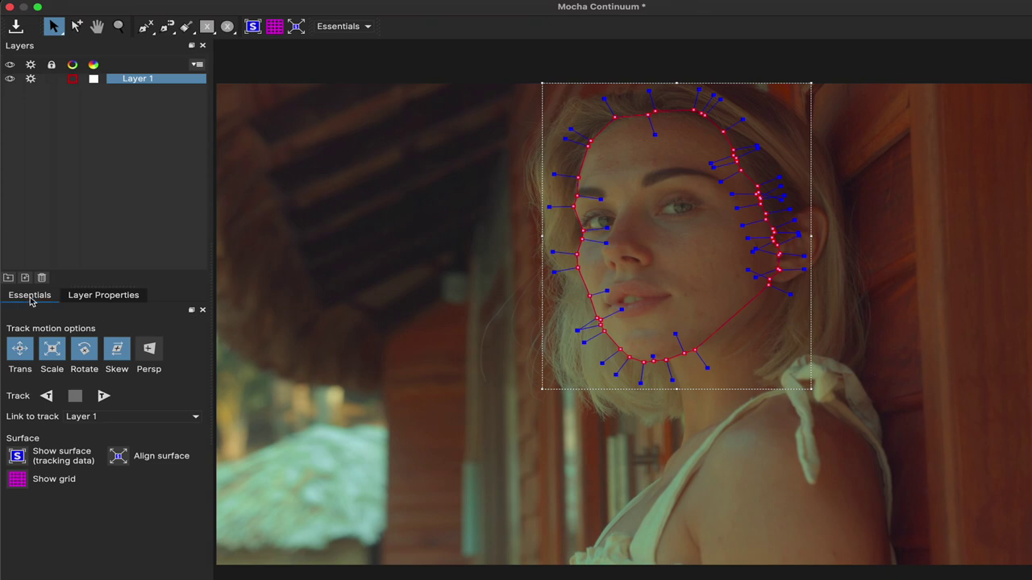
{"action": "left_click", "coordinate": [119, 353]}
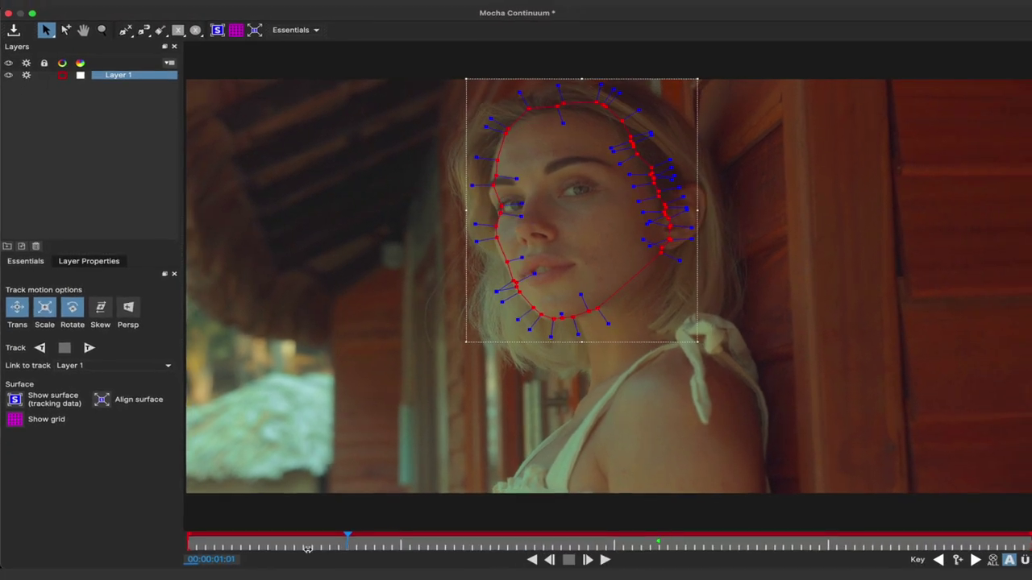
{"action": "left_click_drag", "start_coordinate": [628, 532], "coordinate": [657, 539]}
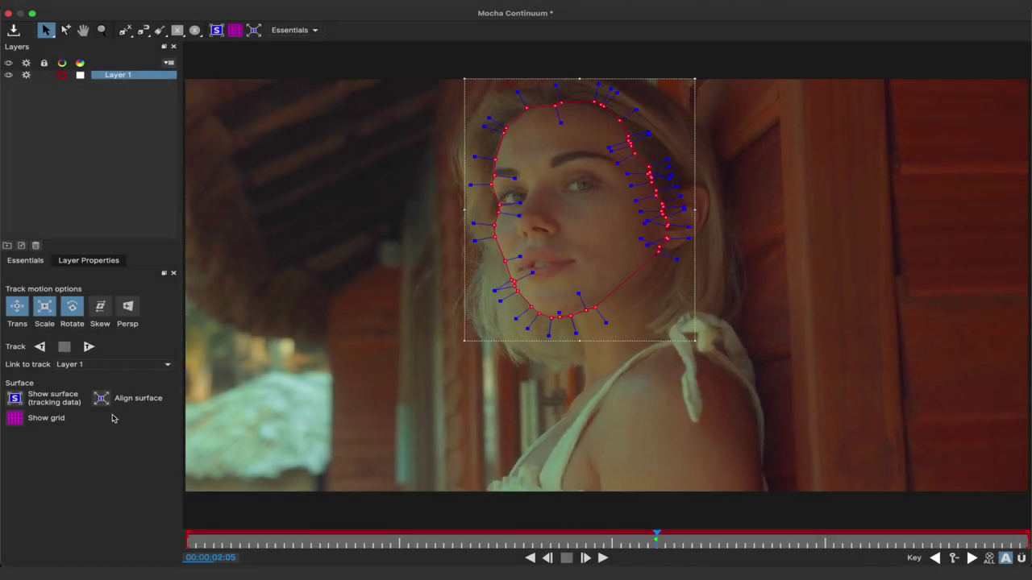
{"action": "left_click", "coordinate": [39, 347]}
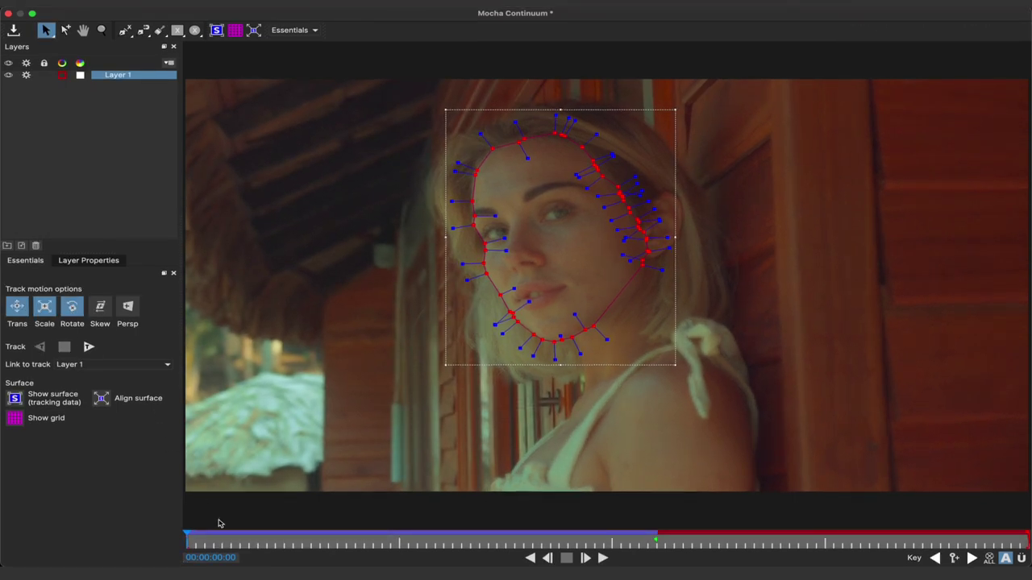
Track the face shape forward from about 00:00:01:04 and scrub back to review it
{"action": "left_click_drag", "start_coordinate": [188, 538], "coordinate": [654, 553]}
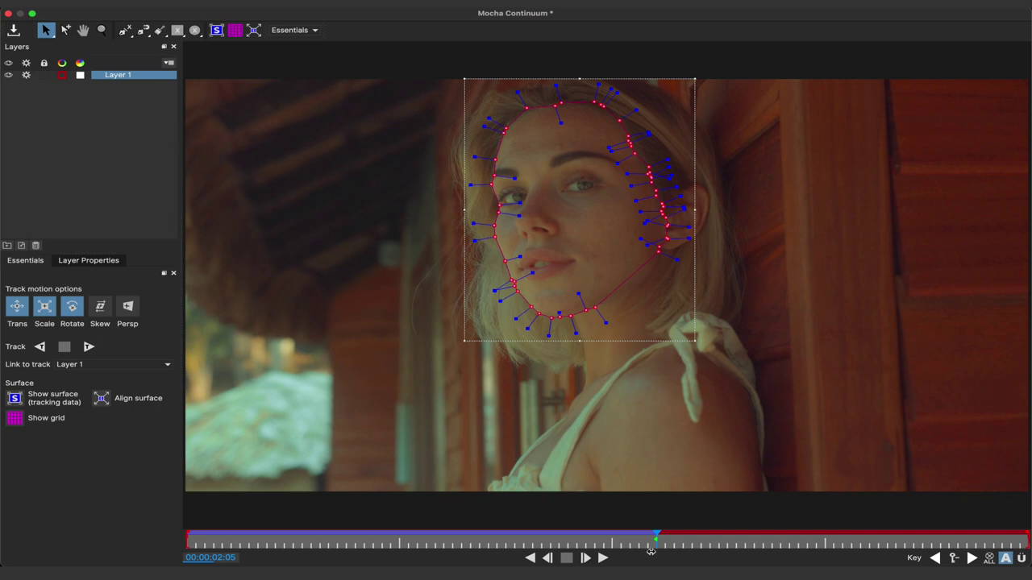
{"action": "left_click", "coordinate": [87, 347]}
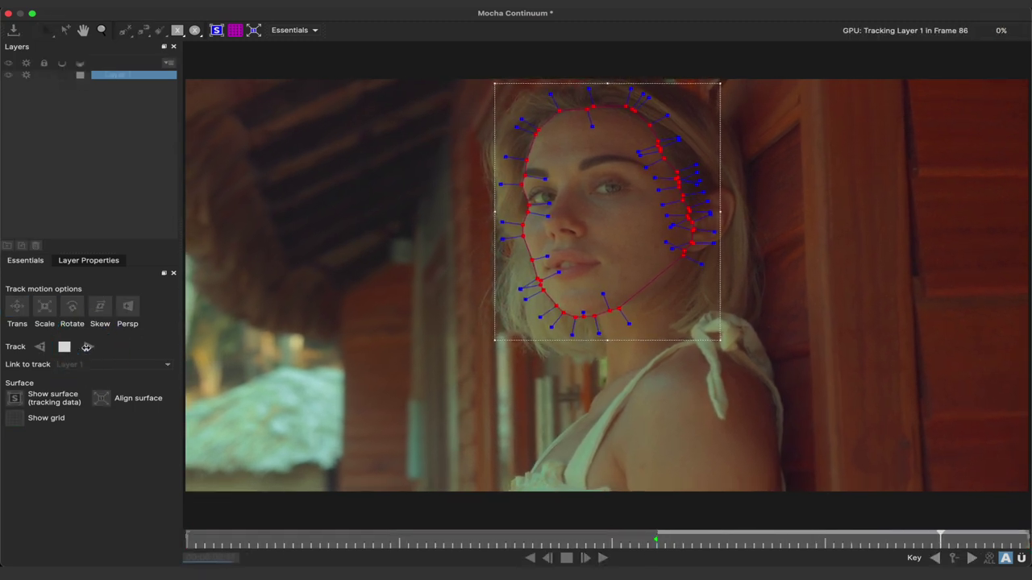
{"action": "left_click_drag", "start_coordinate": [806, 539], "coordinate": [594, 497]}
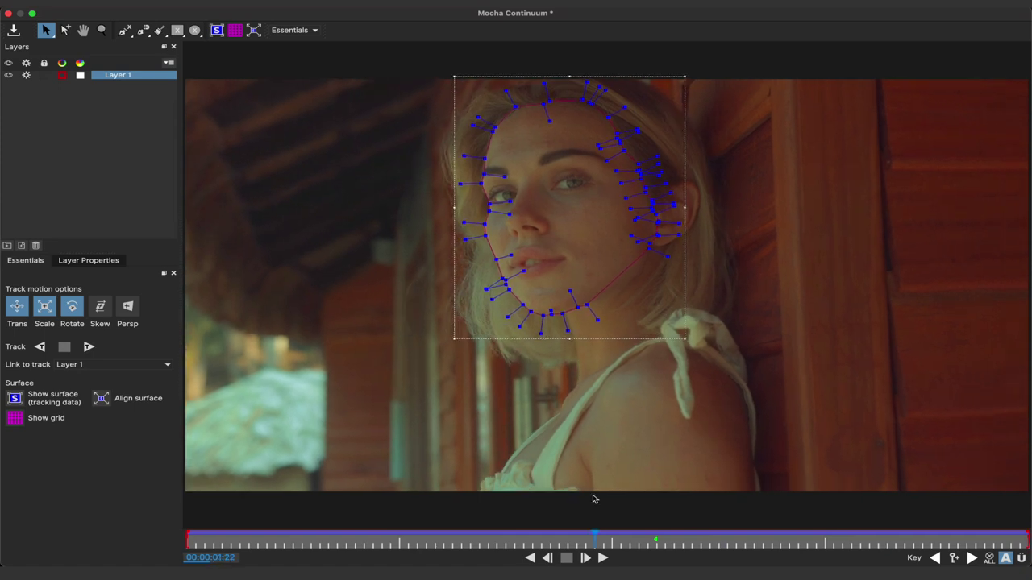
{"action": "left_click_drag", "start_coordinate": [427, 539], "coordinate": [450, 547]}
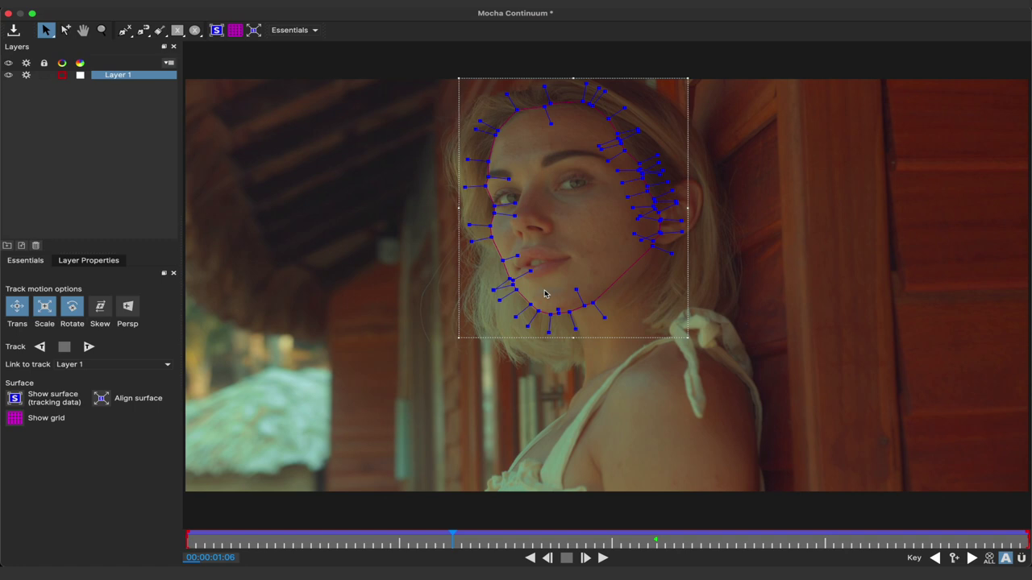
{"action": "key", "text": "comma"}
{"action": "key", "text": "comma"}
{"action": "left_click_drag", "start_coordinate": [515, 284], "coordinate": [547, 317]}
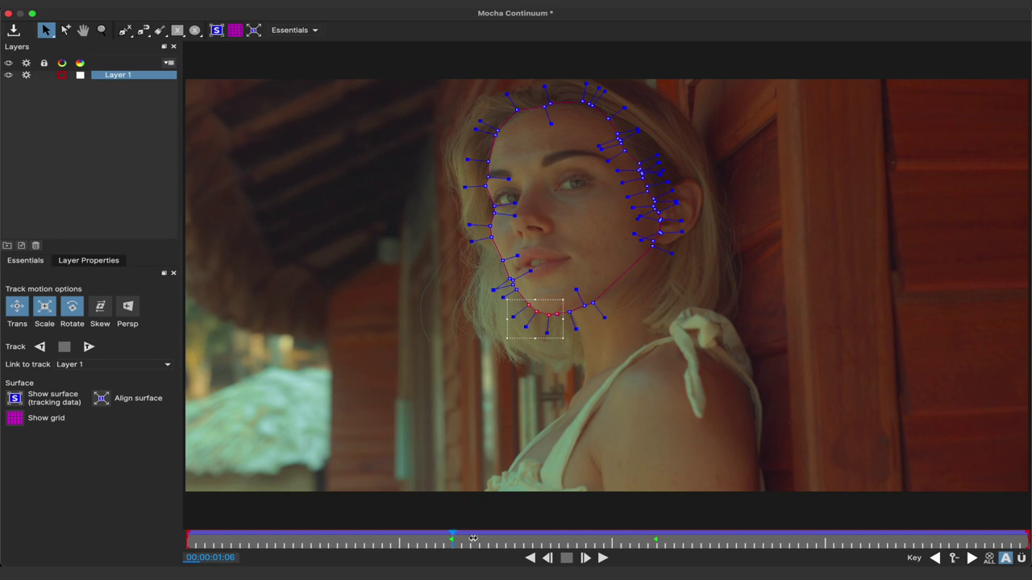
{"action": "left_click_drag", "start_coordinate": [455, 535], "coordinate": [661, 563]}
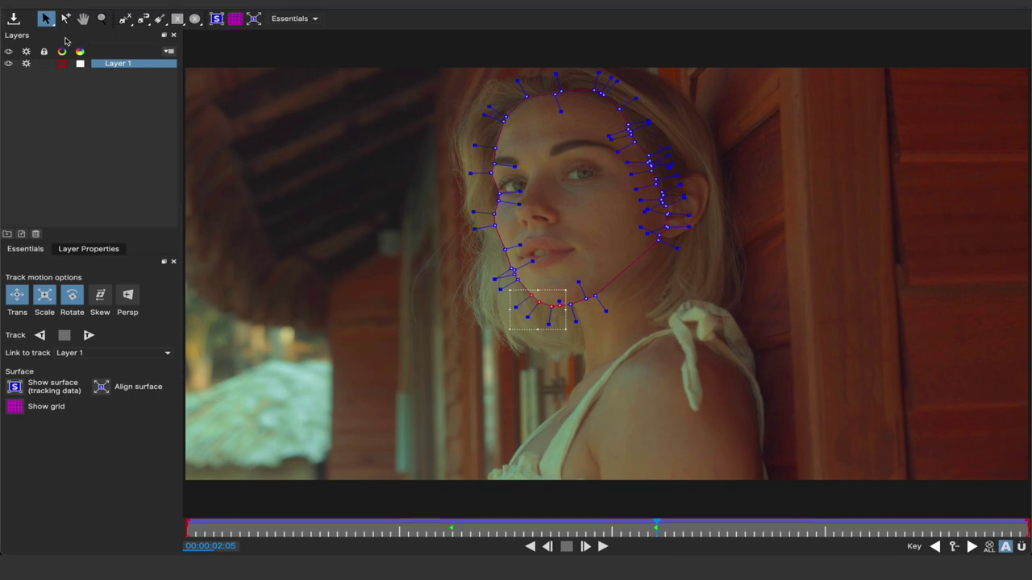
Close Mocha saving the track, preview the mask with View Mask / Matte, and set Mask Feather to 55
{"action": "left_click", "coordinate": [10, 15]}
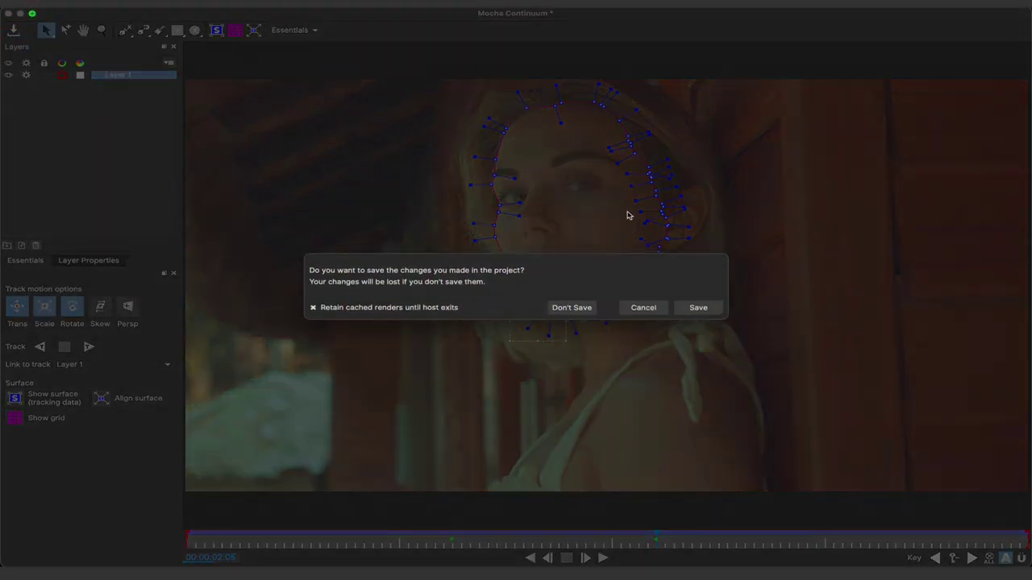
{"action": "left_click", "coordinate": [691, 303]}
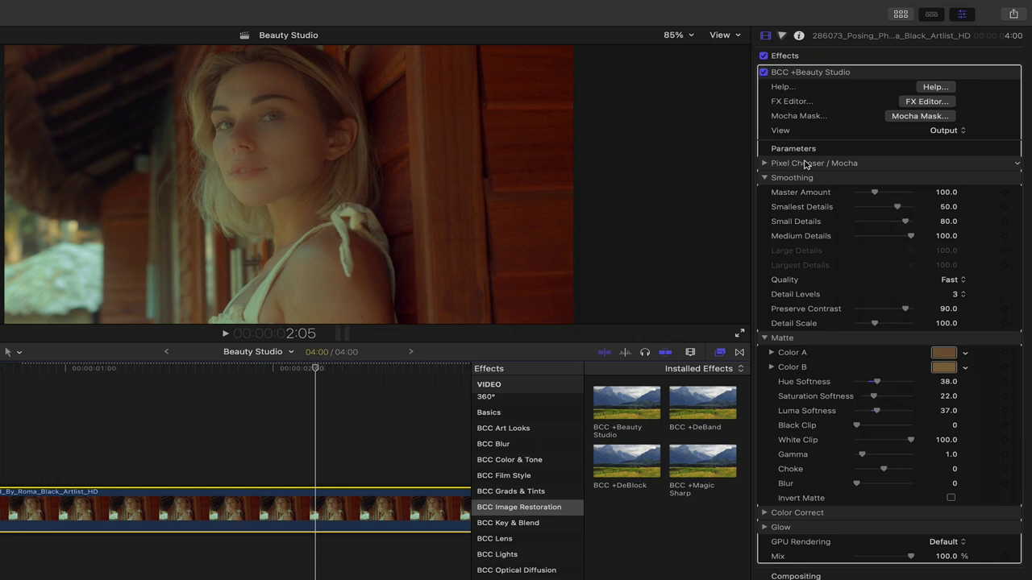
{"action": "left_click", "coordinate": [764, 164]}
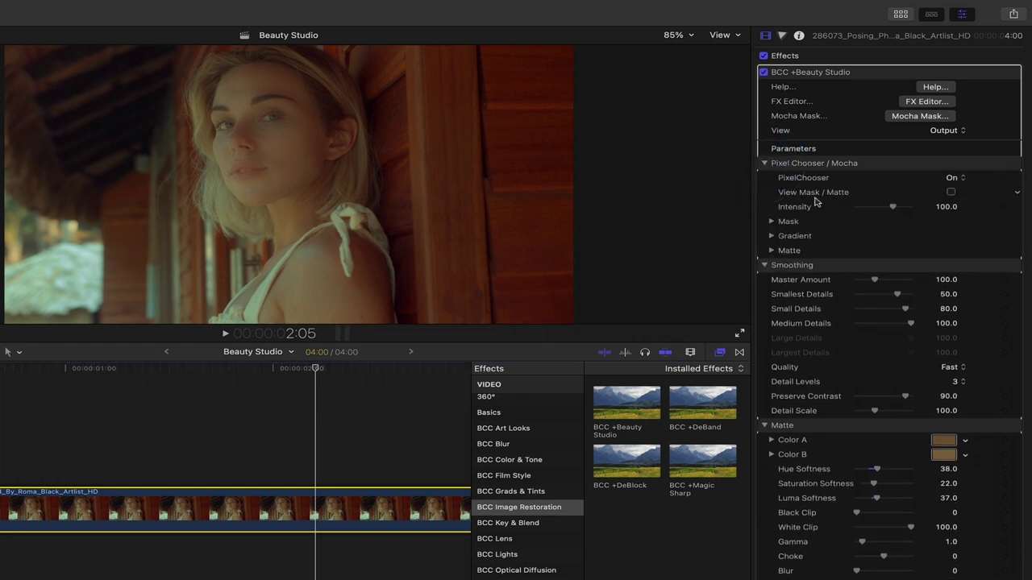
{"action": "left_click", "coordinate": [951, 193]}
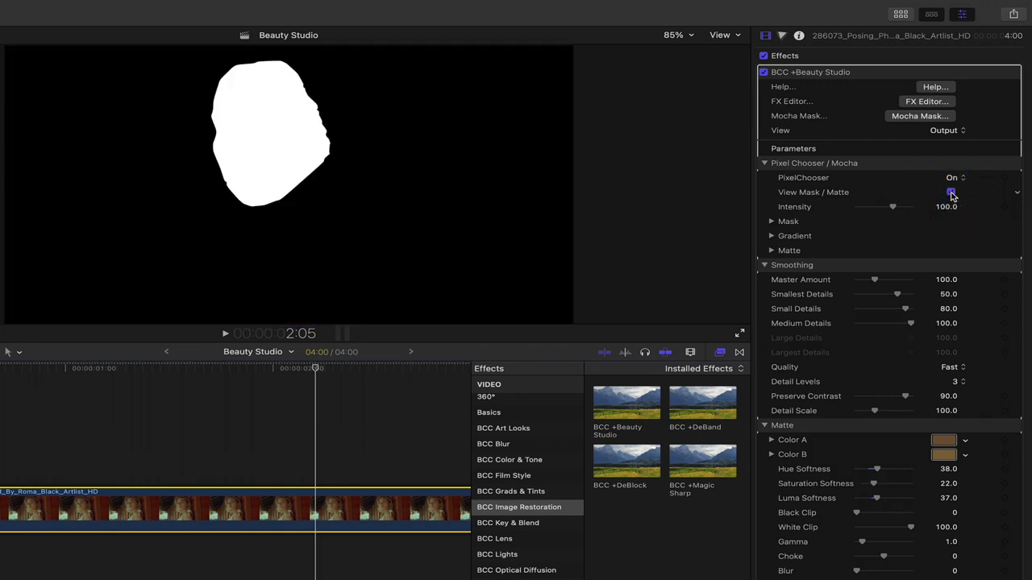
{"action": "left_click", "coordinate": [772, 221]}
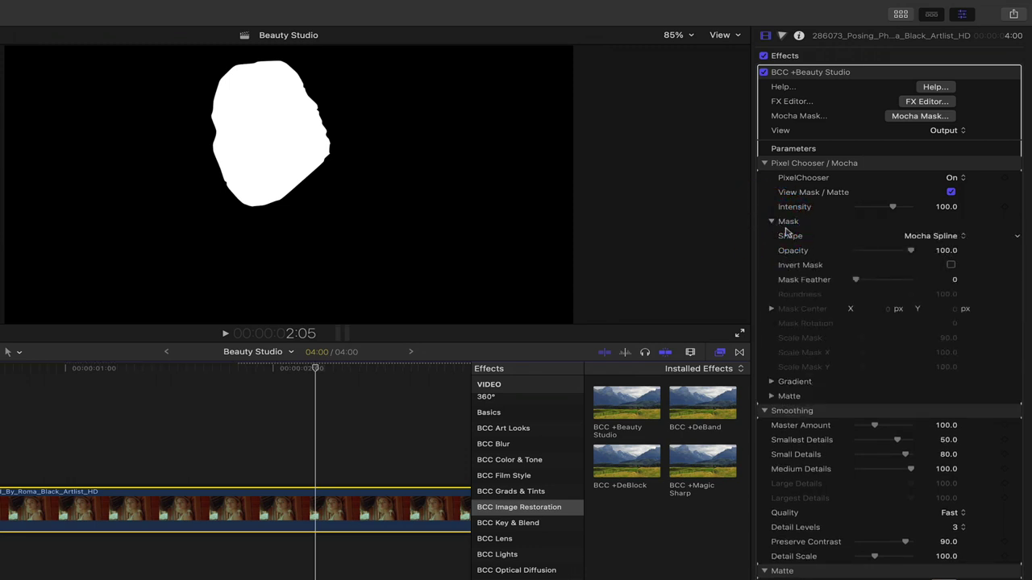
{"action": "left_click_drag", "start_coordinate": [857, 279], "coordinate": [863, 280]}
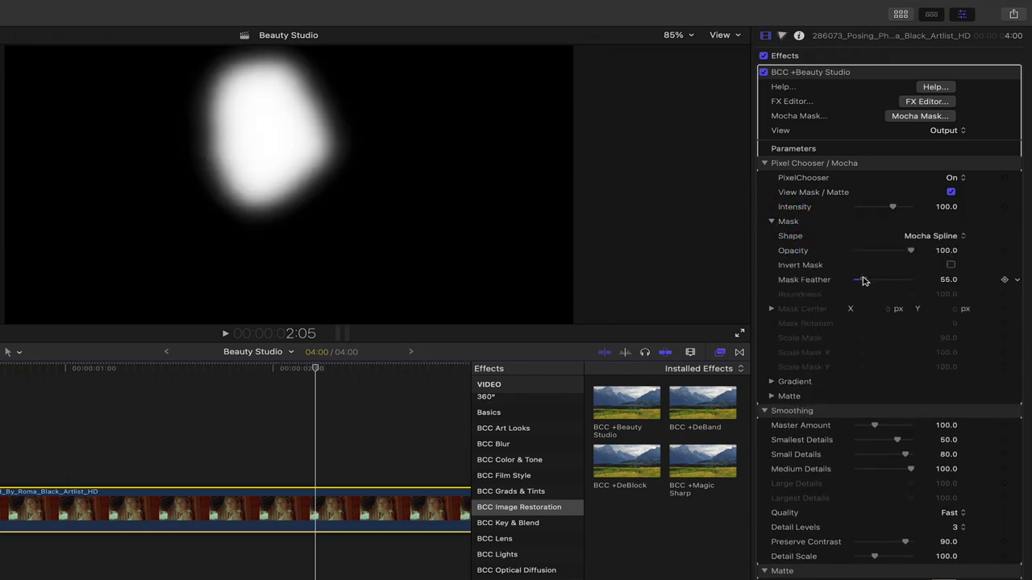
Turn off the matte preview, compare Beauty Studio off and on, and zoom to 200% on her face
{"action": "left_click", "coordinate": [950, 191]}
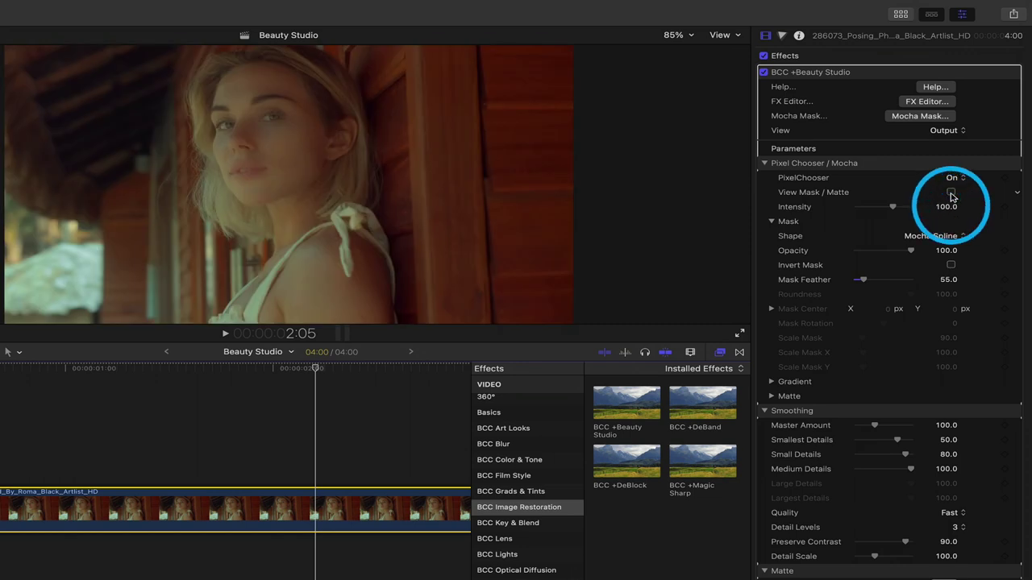
{"action": "left_click", "coordinate": [764, 73]}
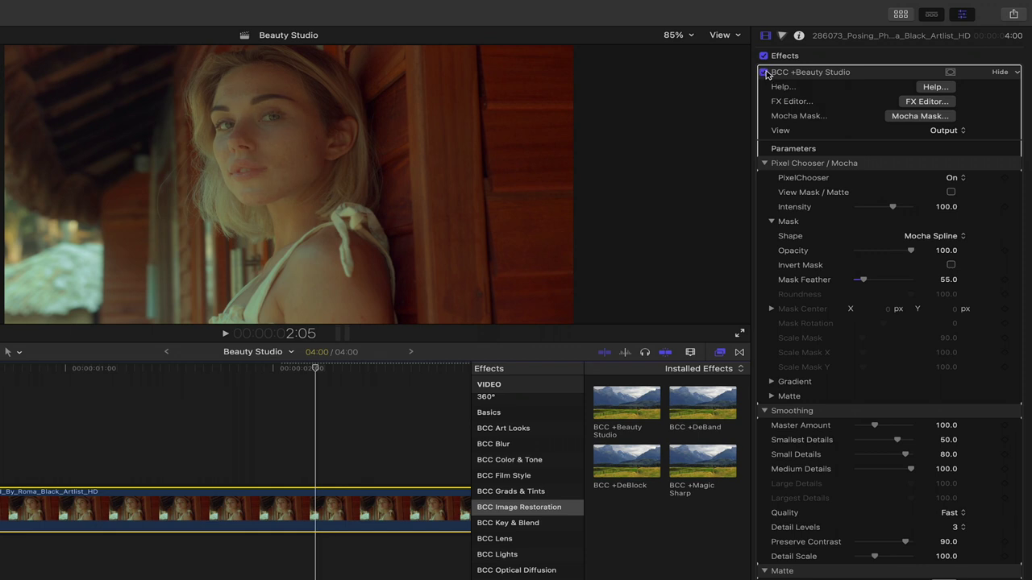
{"action": "left_click", "coordinate": [765, 73]}
{"action": "left_click", "coordinate": [682, 38]}
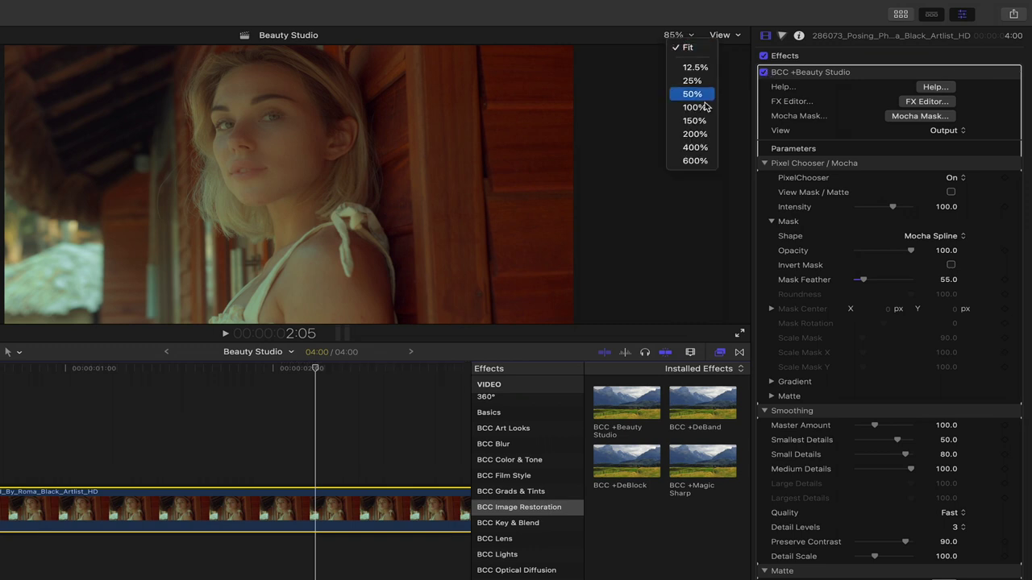
{"action": "left_click", "coordinate": [695, 134]}
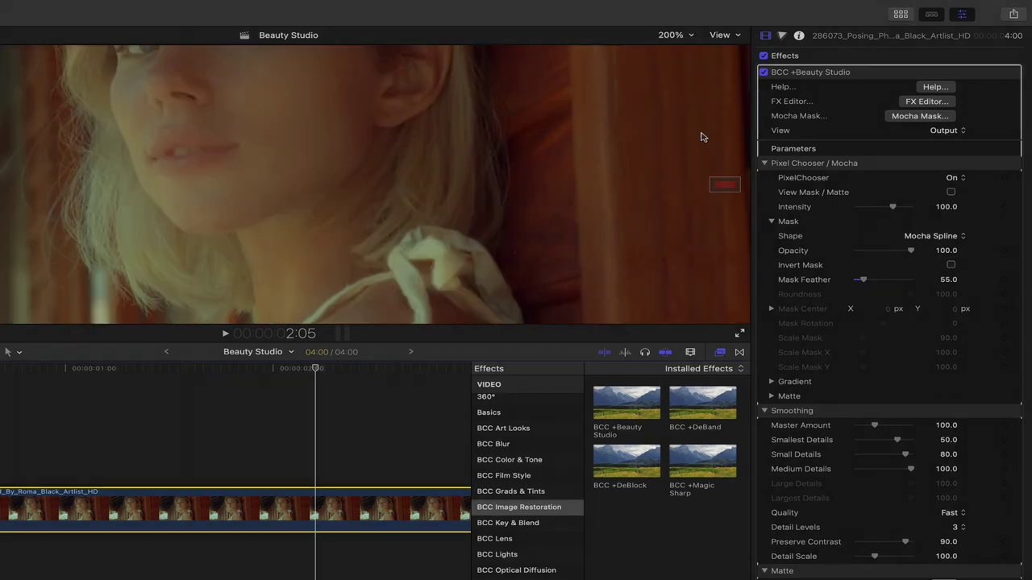
{"action": "left_click_drag", "start_coordinate": [716, 183], "coordinate": [717, 176]}
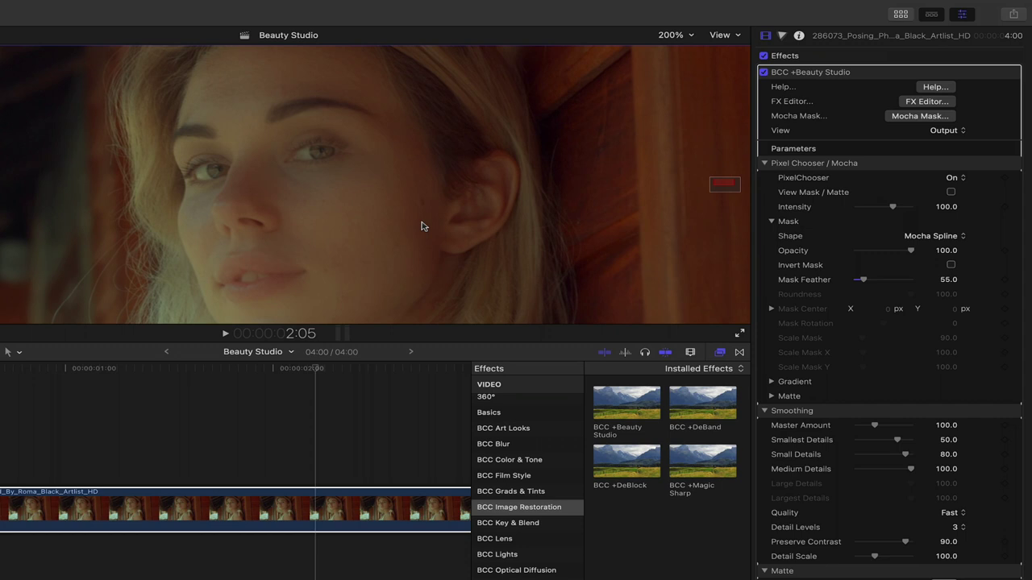
Collapse Pixel Chooser / Mocha, lower Smallest Details to 33, and compare the effect off and on
{"action": "left_click", "coordinate": [765, 163]}
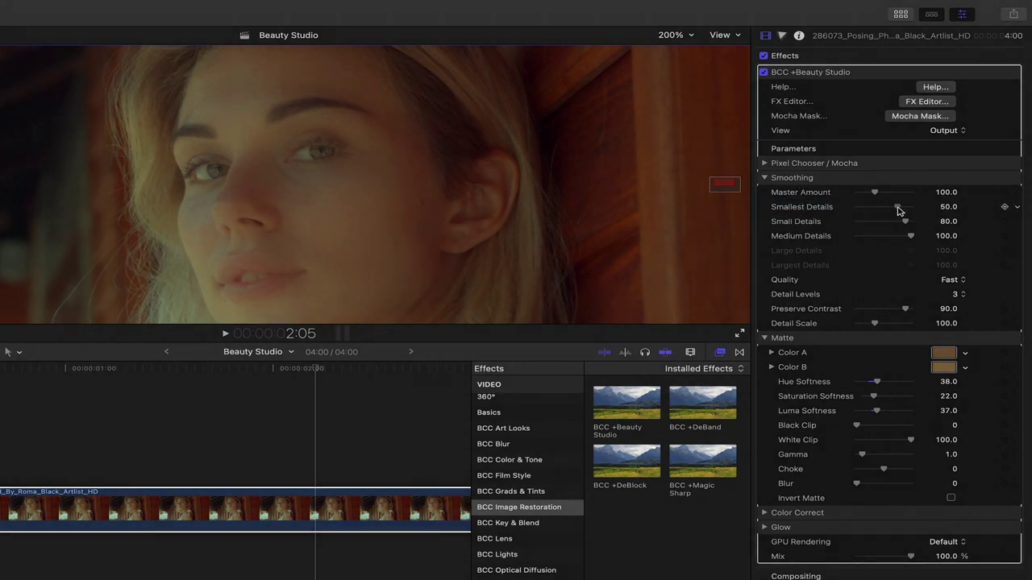
{"action": "left_click_drag", "start_coordinate": [898, 207], "coordinate": [884, 213]}
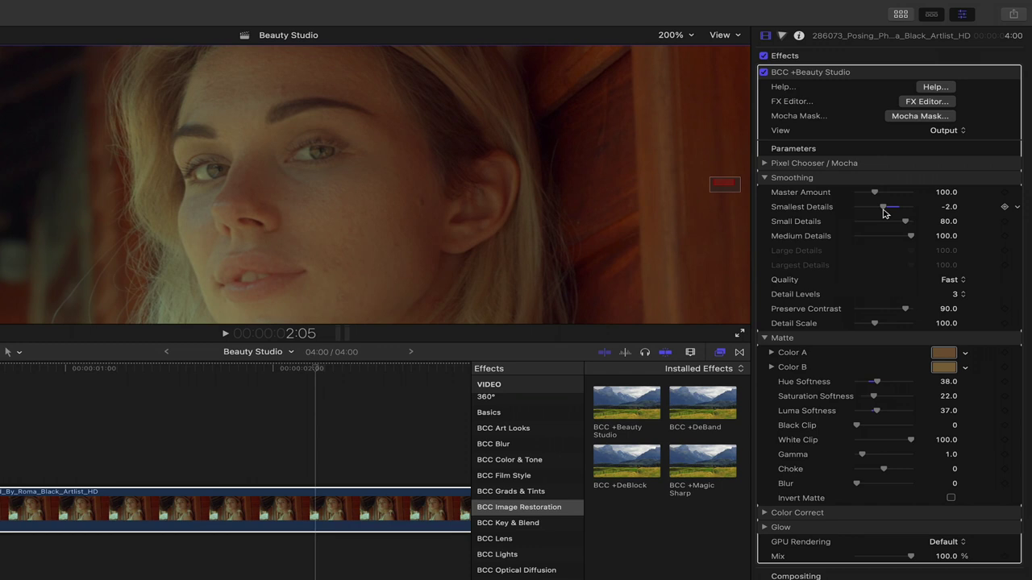
{"action": "left_click", "coordinate": [764, 72]}
{"action": "left_click", "coordinate": [764, 72]}
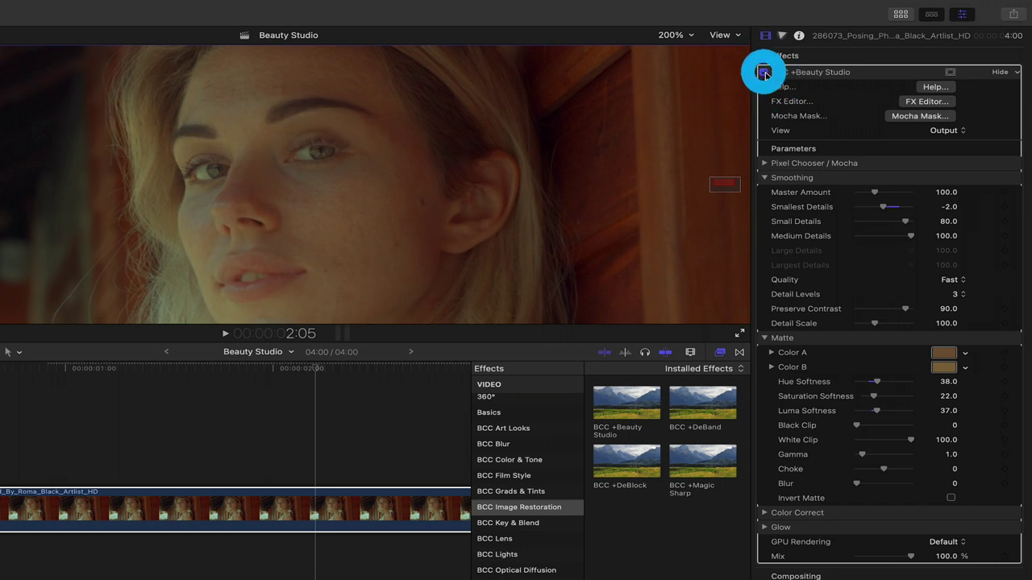
{"action": "left_click", "coordinate": [764, 73]}
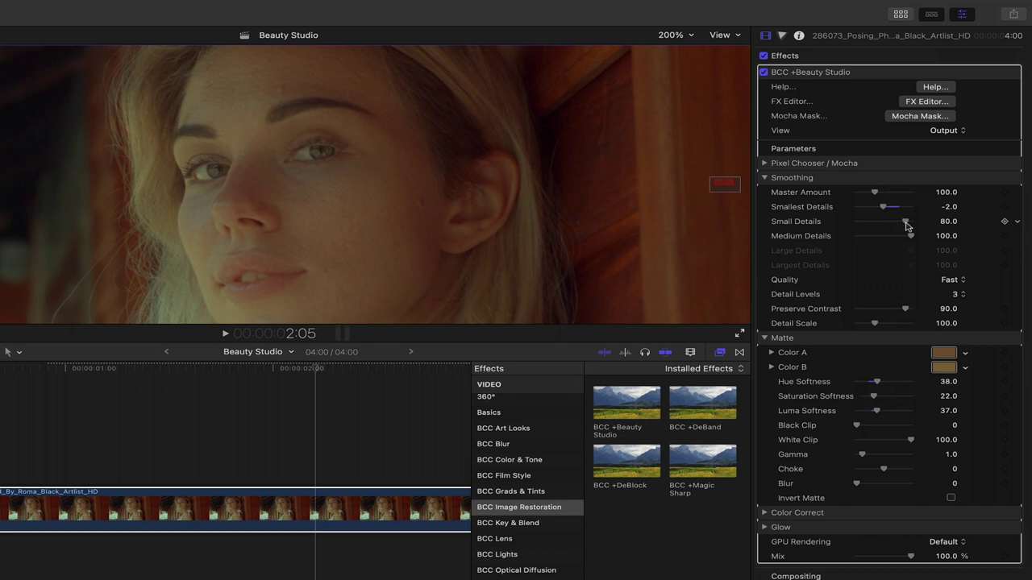
Set Small Details to 54, Master Amount to 96, Quality to Precise and Detail Levels to 4
{"action": "left_click_drag", "start_coordinate": [905, 225], "coordinate": [900, 226]}
{"action": "mouse_move", "coordinate": [876, 194]}
{"action": "left_mouse_down"}
{"action": "mouse_move", "coordinate": [864, 193]}
{"action": "mouse_move", "coordinate": [873, 193]}
{"action": "left_mouse_up"}
{"action": "left_click", "coordinate": [959, 285]}
{"action": "left_click", "coordinate": [959, 295]}
{"action": "left_click", "coordinate": [958, 295]}
{"action": "left_click", "coordinate": [959, 307]}
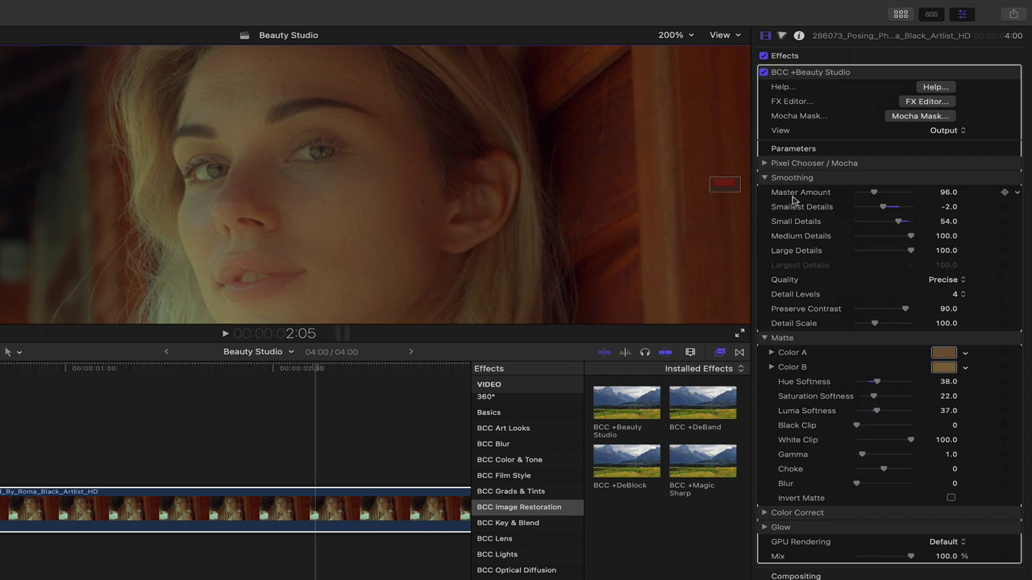
At the 2:00 frame, enable the Beauty Studio Glow and lower its Threshold to 0
{"action": "left_click", "coordinate": [274, 488]}
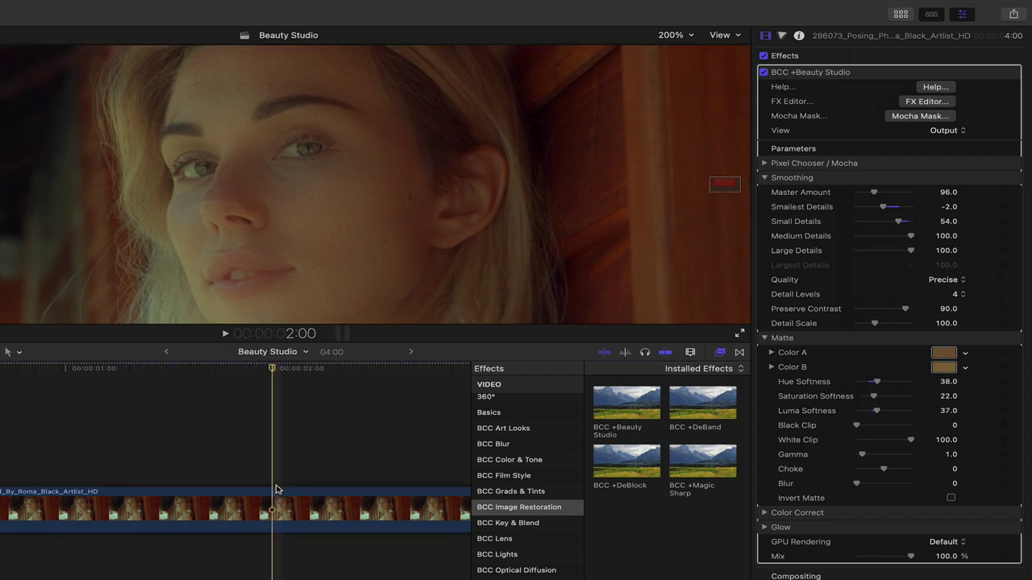
{"action": "left_click", "coordinate": [764, 178]}
{"action": "left_click", "coordinate": [764, 192]}
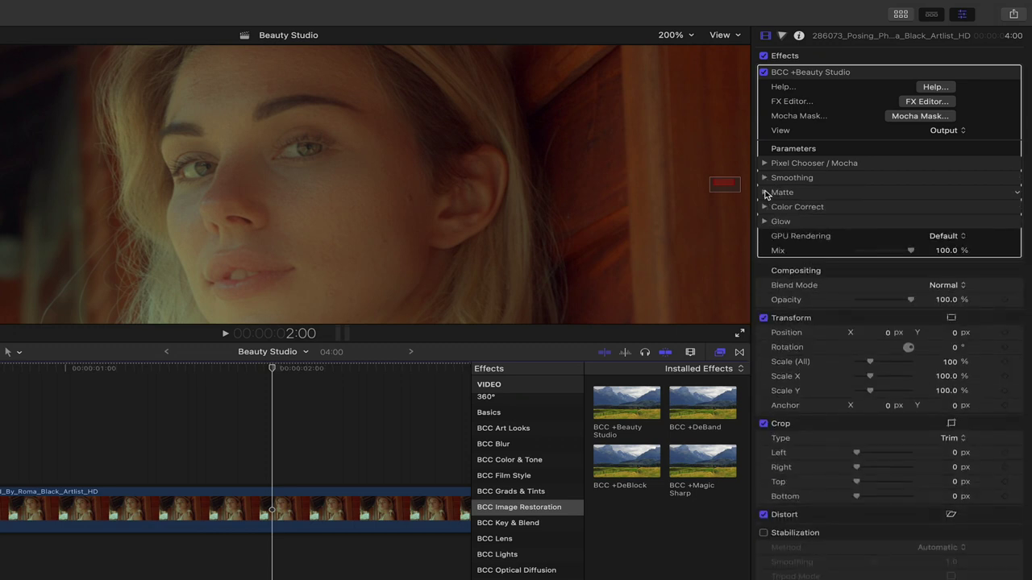
{"action": "left_click", "coordinate": [764, 221]}
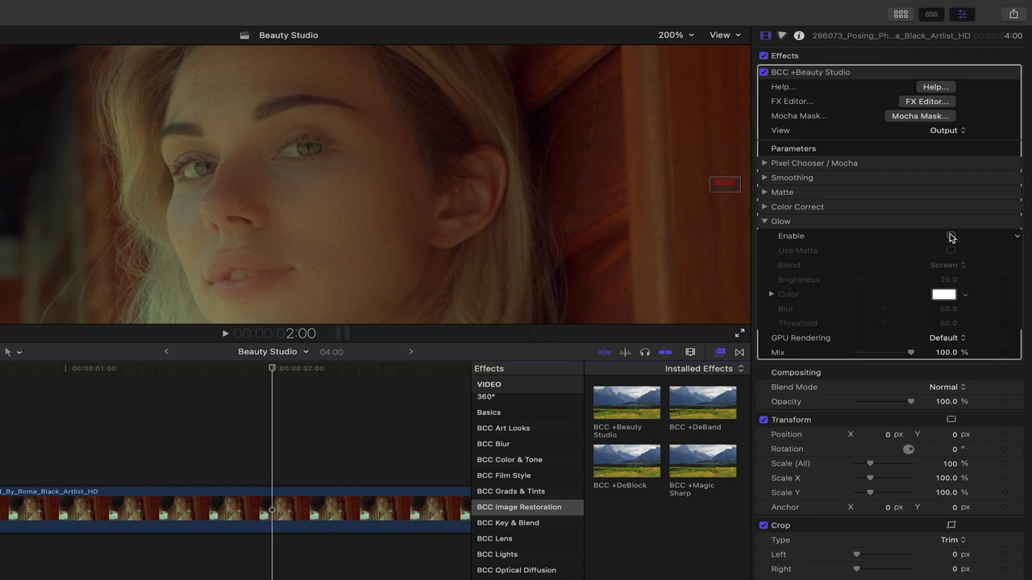
{"action": "left_click", "coordinate": [951, 237]}
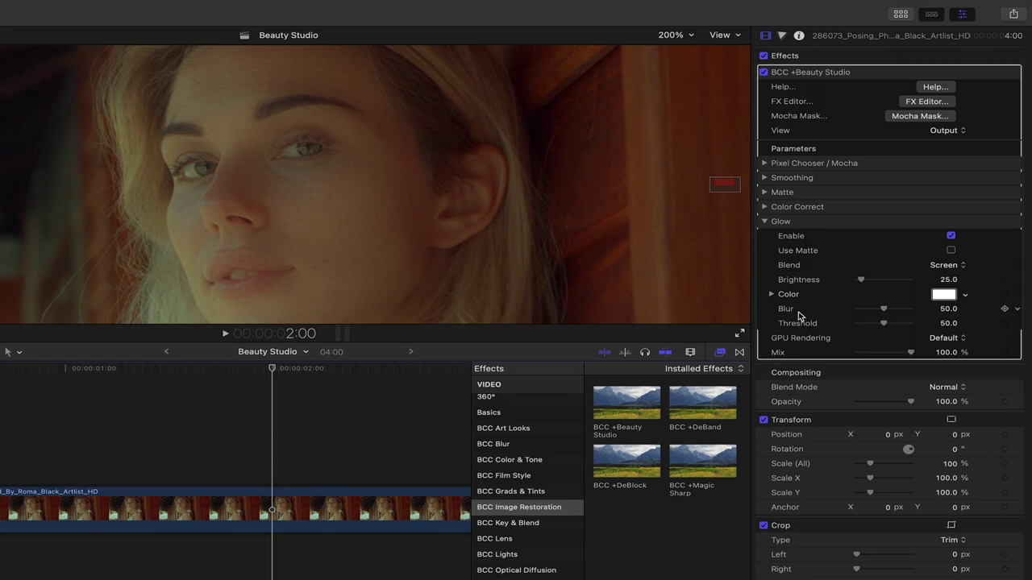
{"action": "left_click_drag", "start_coordinate": [883, 323], "coordinate": [852, 324]}
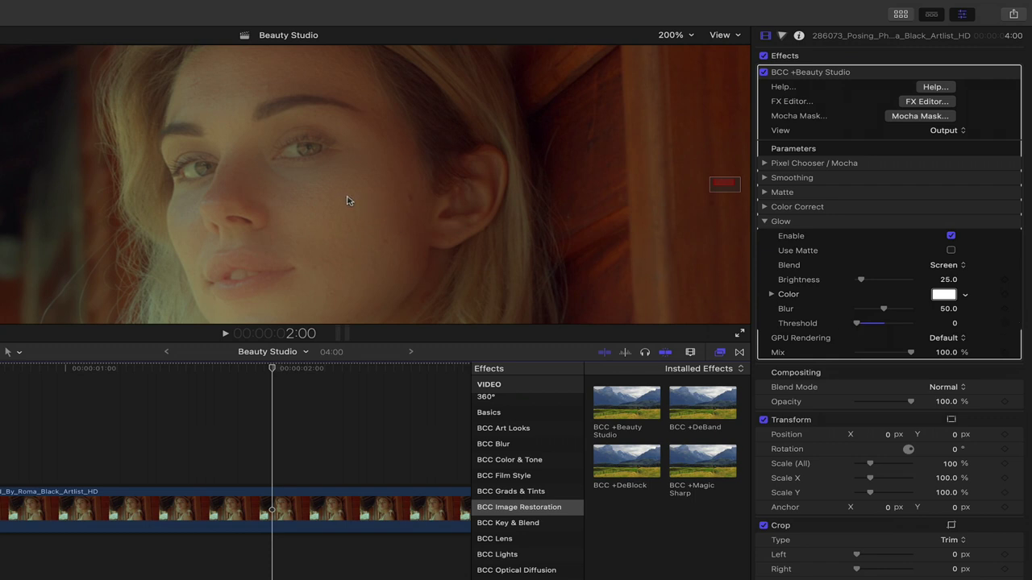
Fit the viewer, compare Beauty Studio off and on, and drop Glow Brightness from 25 to 13
{"action": "left_click", "coordinate": [672, 35]}
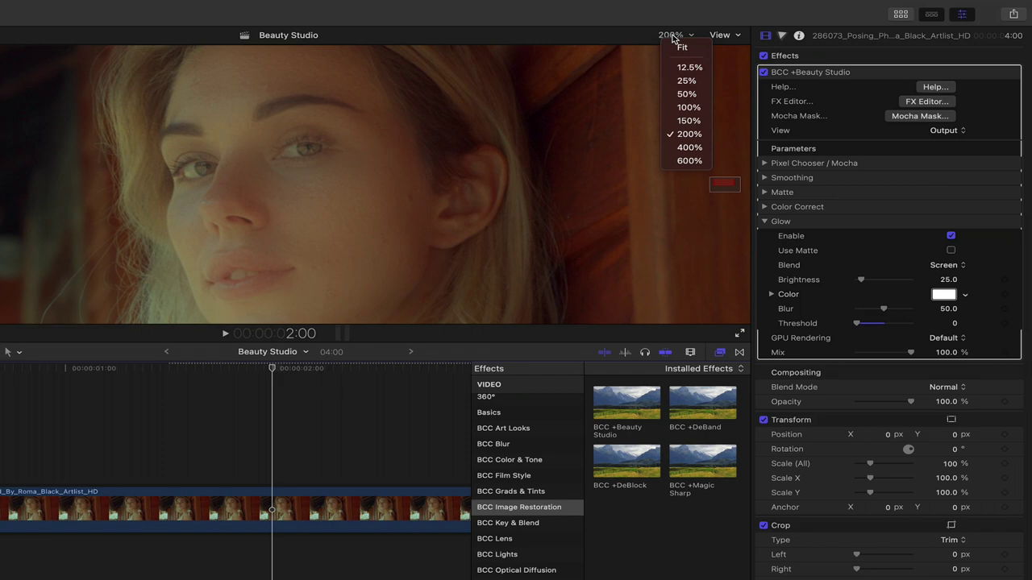
{"action": "left_click", "coordinate": [681, 48]}
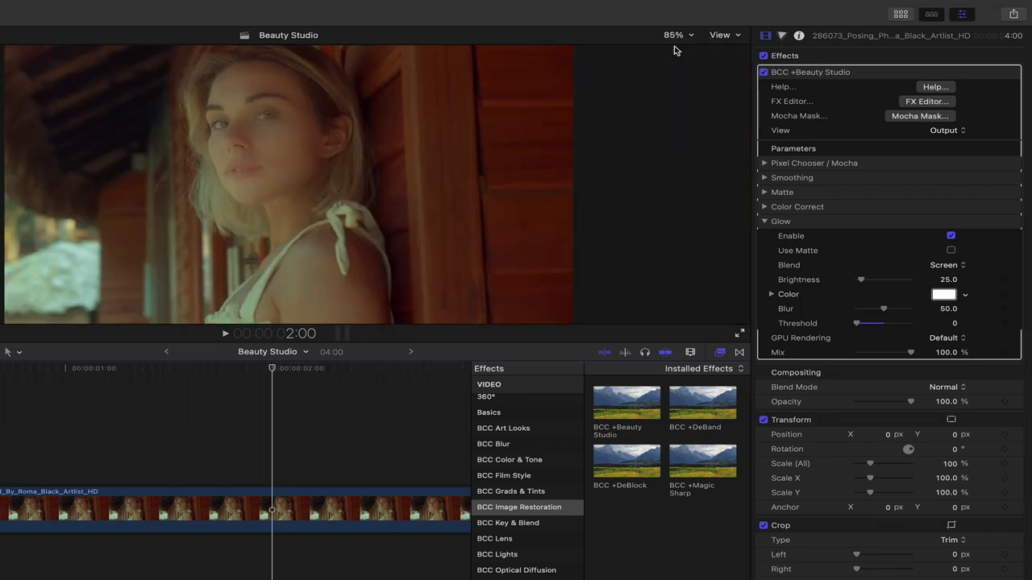
{"action": "left_click", "coordinate": [763, 71]}
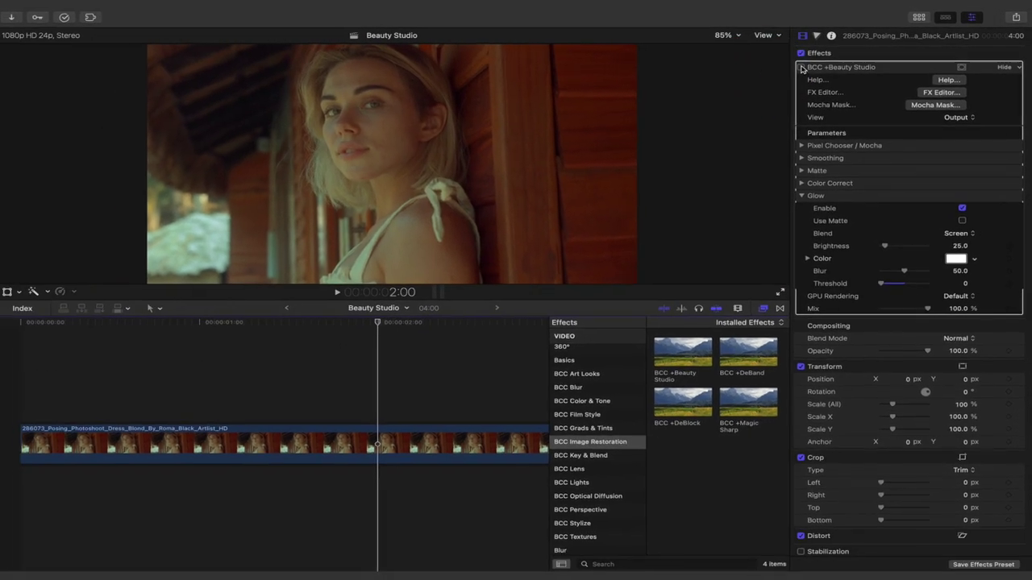
{"action": "left_click", "coordinate": [801, 68]}
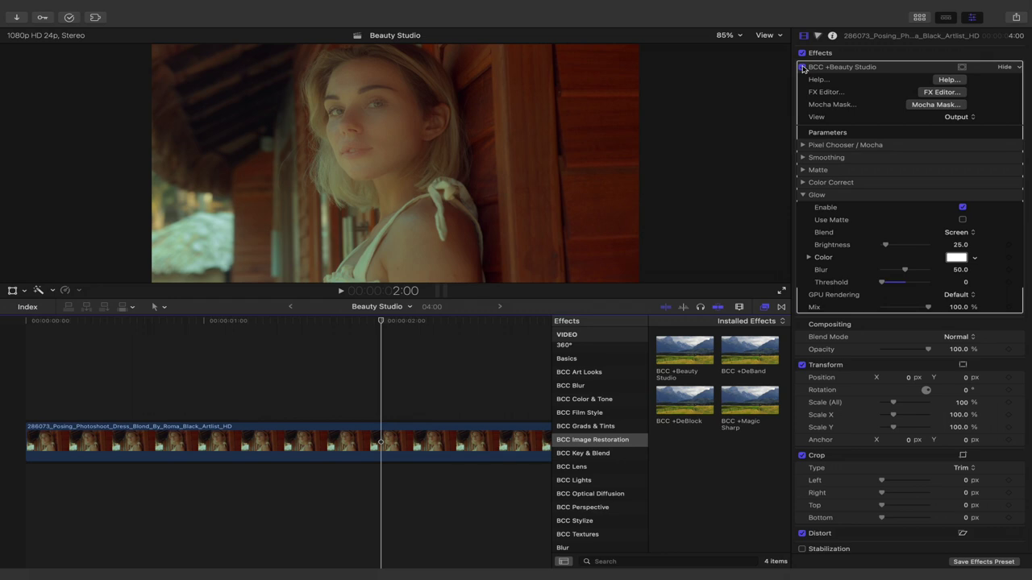
{"action": "left_click_drag", "start_coordinate": [886, 244], "coordinate": [885, 248]}
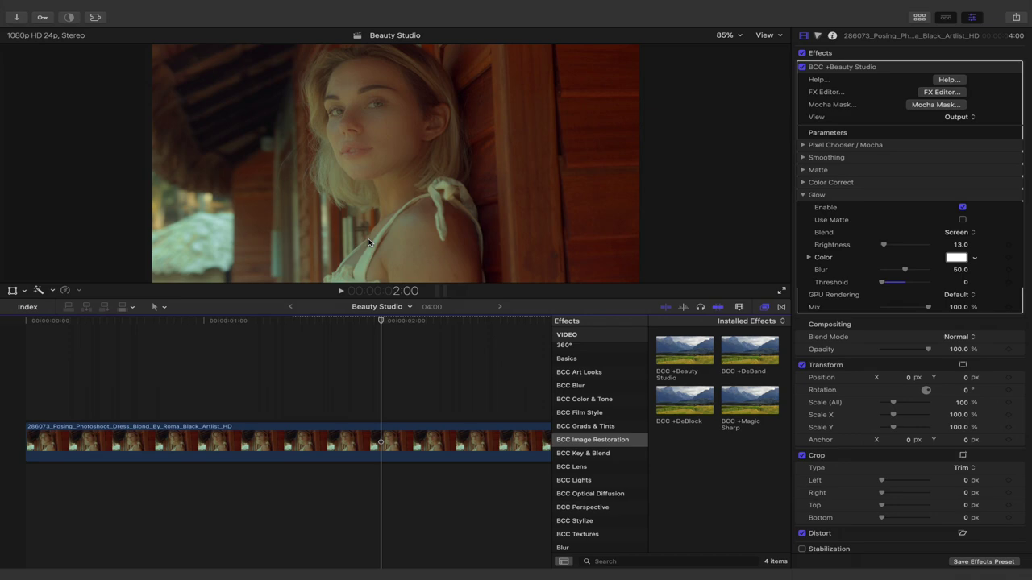
Launch the Mocha mask editor from Beauty Studio and select Layer 1's face-outline spline
{"action": "left_click", "coordinate": [931, 106]}
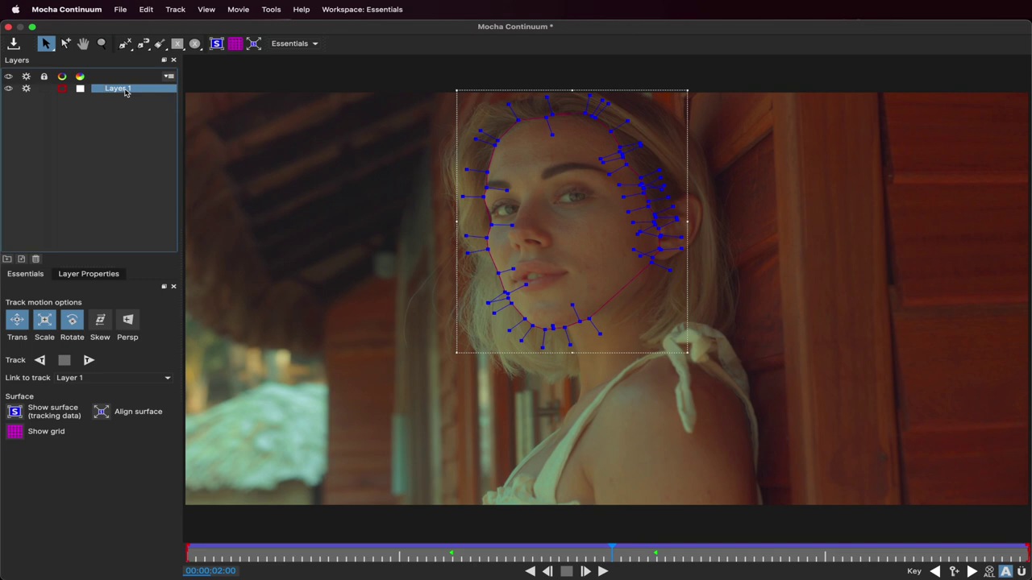
{"action": "left_click", "coordinate": [135, 116]}
{"action": "key", "text": "super+shift+2"}
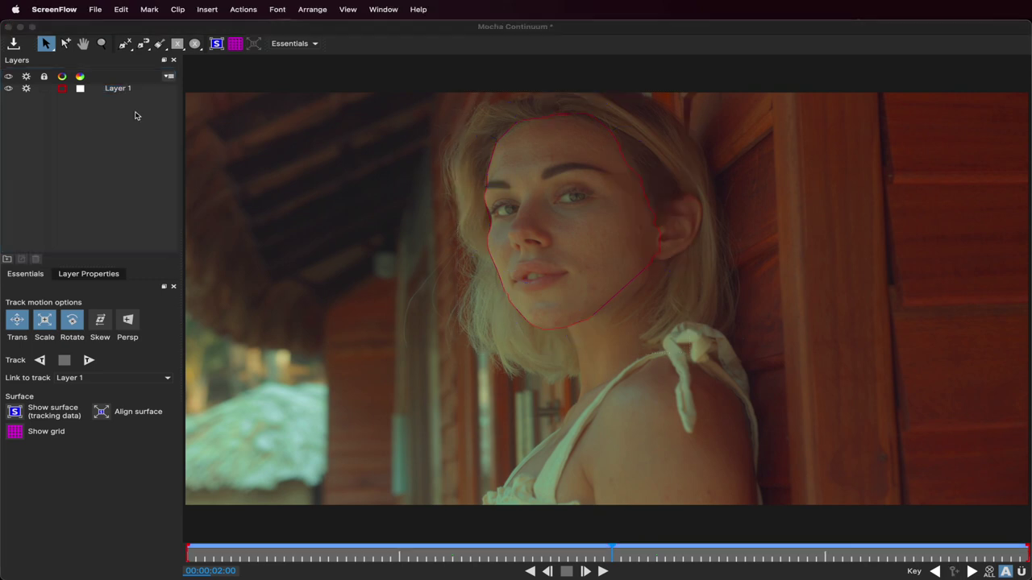
{"action": "left_click", "coordinate": [125, 92]}
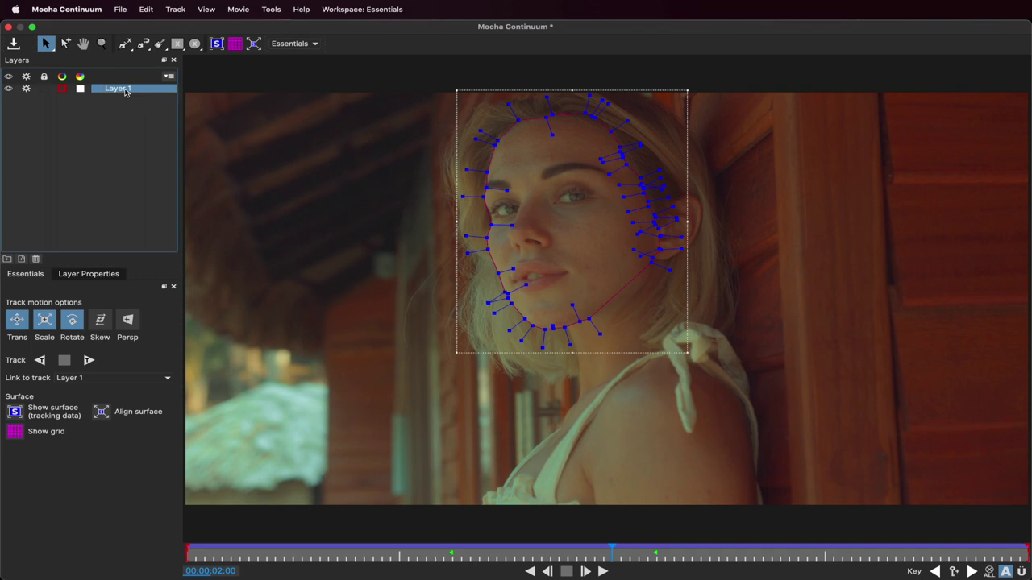
{"action": "left_click", "coordinate": [125, 44]}
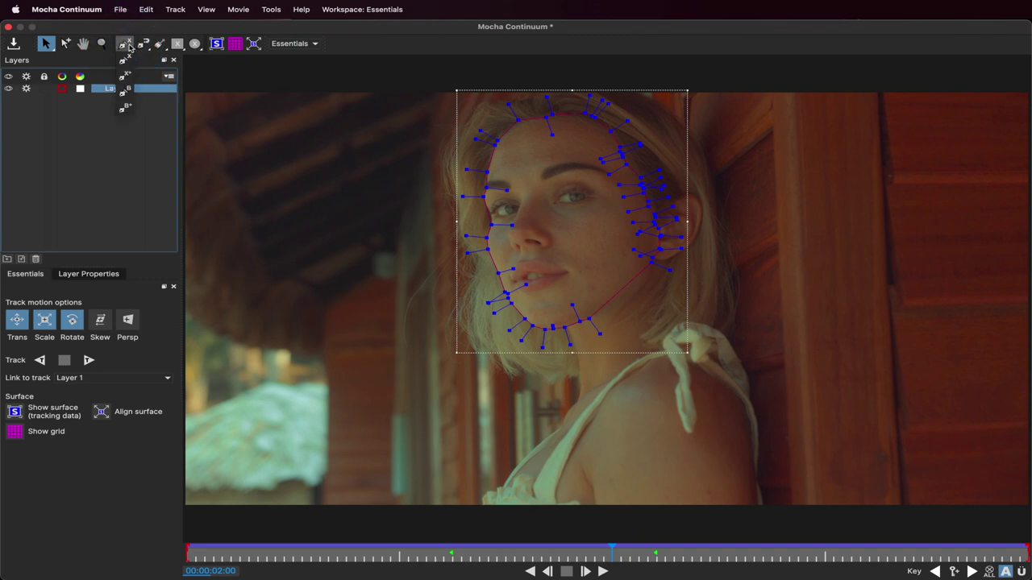
Draw a closed Bezier spline around the eye on the right of the frame
{"action": "left_click", "coordinate": [126, 76]}
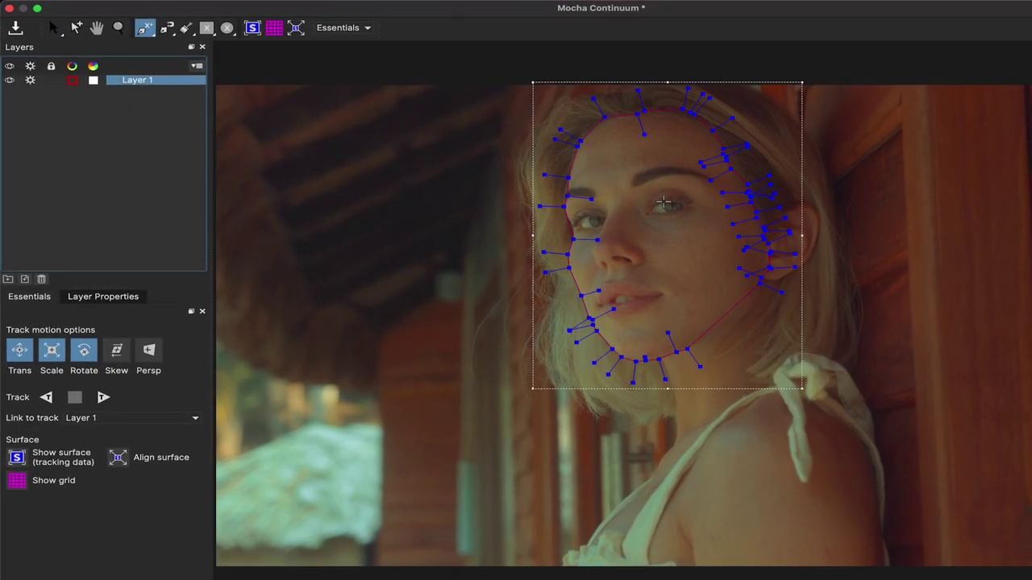
{"action": "left_click_drag", "start_coordinate": [638, 200], "coordinate": [662, 204]}
{"action": "left_click", "coordinate": [666, 214]}
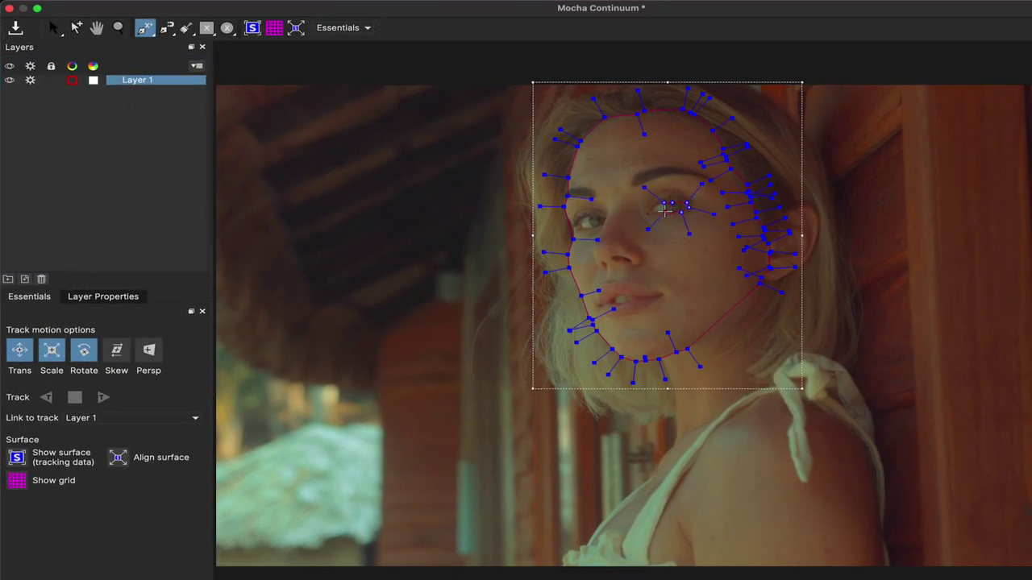
{"action": "left_click", "coordinate": [650, 212]}
{"action": "left_click", "coordinate": [658, 182]}
{"action": "right_click", "coordinate": [661, 203]}
{"action": "key", "text": "s"}
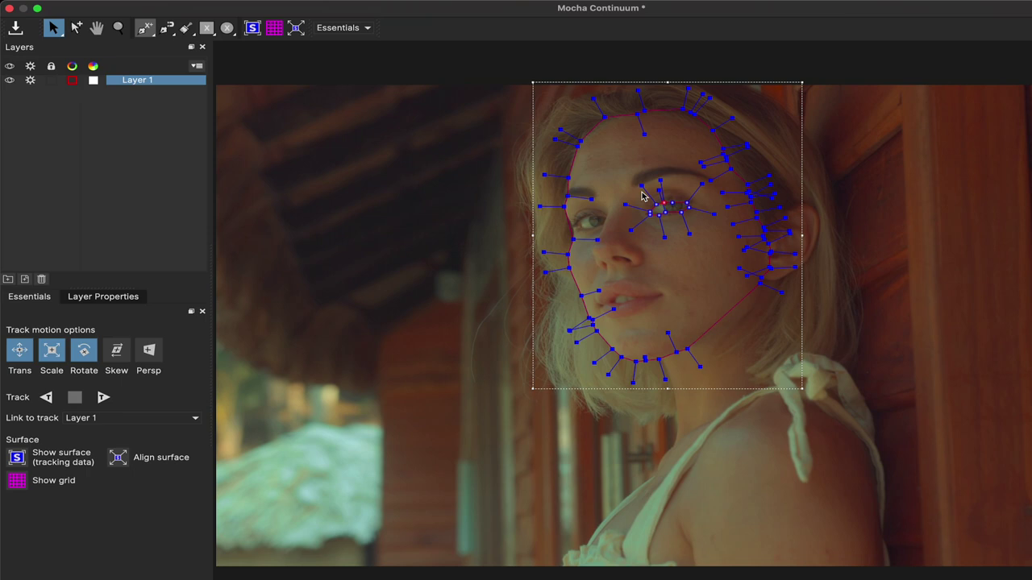
Zoom in on the face and move a spline point to fit the eyelid
{"action": "key", "text": "z"}
{"action": "left_click_drag", "start_coordinate": [623, 188], "coordinate": [653, 84]}
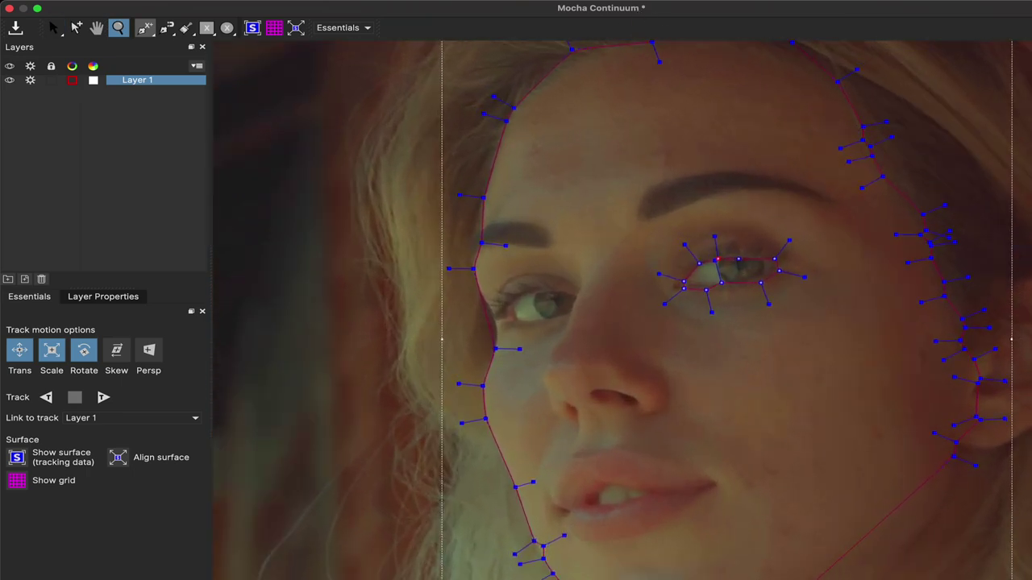
{"action": "key", "text": "s"}
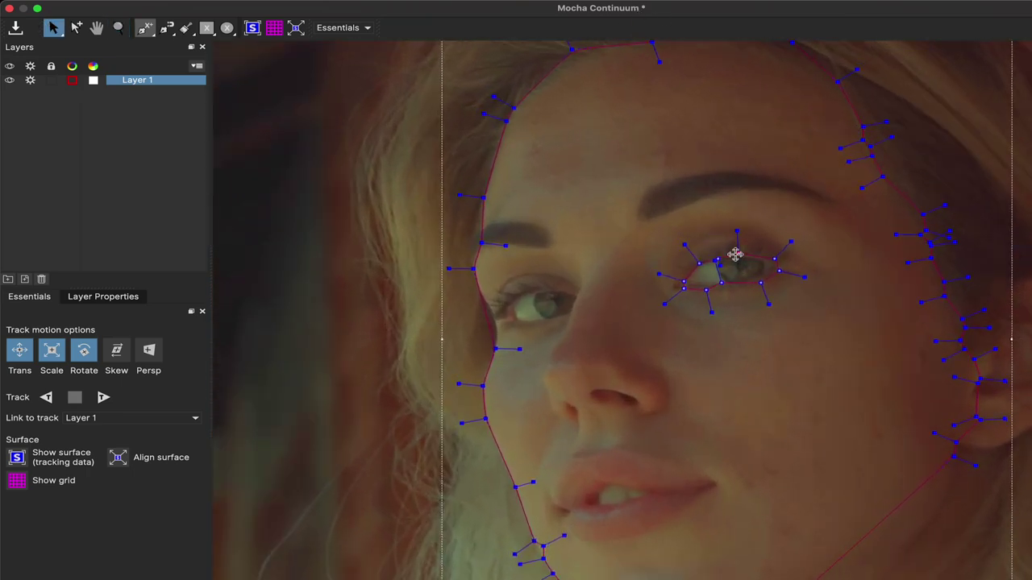
{"action": "left_click", "coordinate": [734, 255]}
{"action": "left_click_drag", "start_coordinate": [734, 255], "coordinate": [721, 286]}
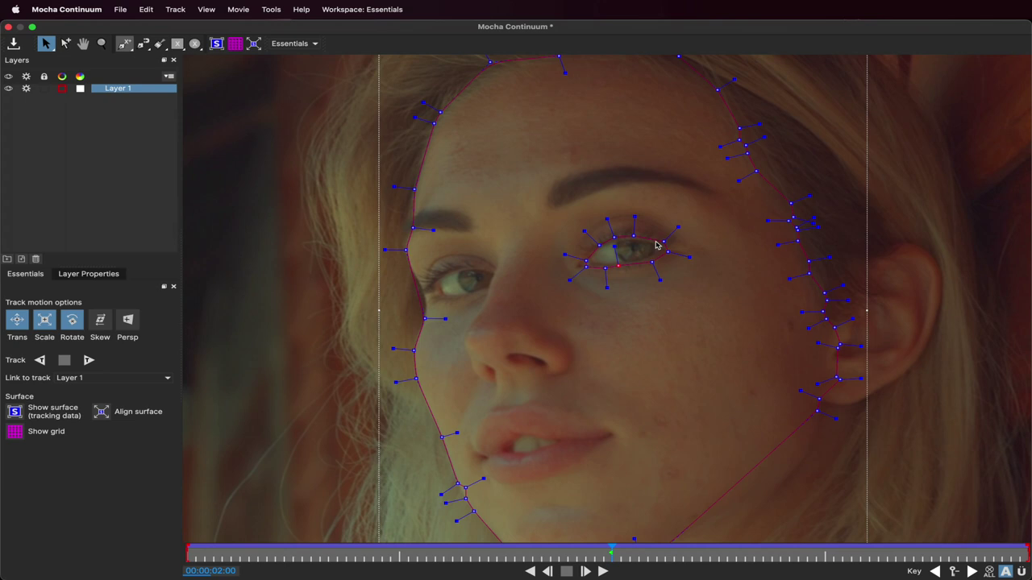
Show the layer matte over the face and change the matte display mode
{"action": "key", "text": "alt+1"}
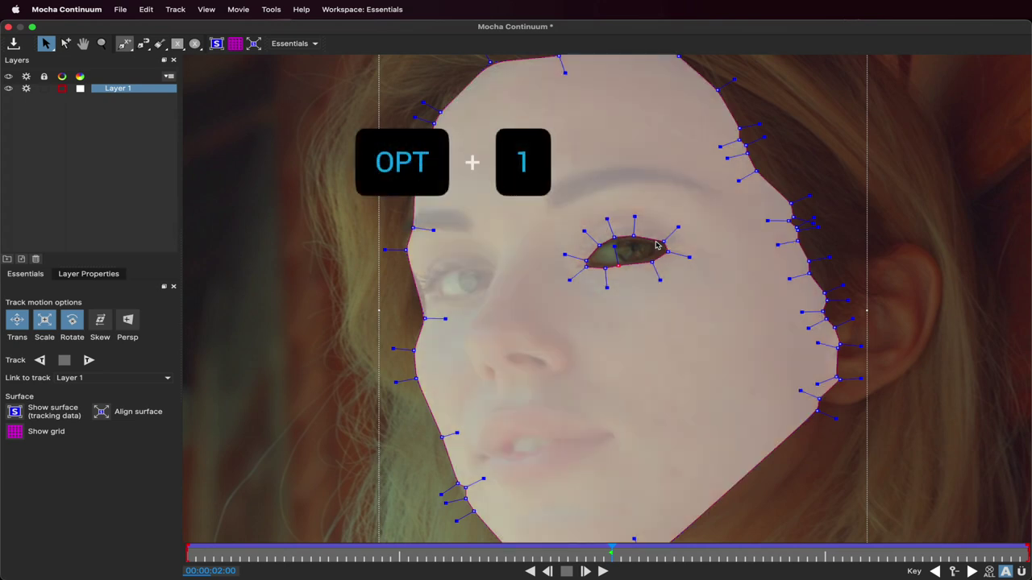
{"action": "left_click", "coordinate": [207, 9]}
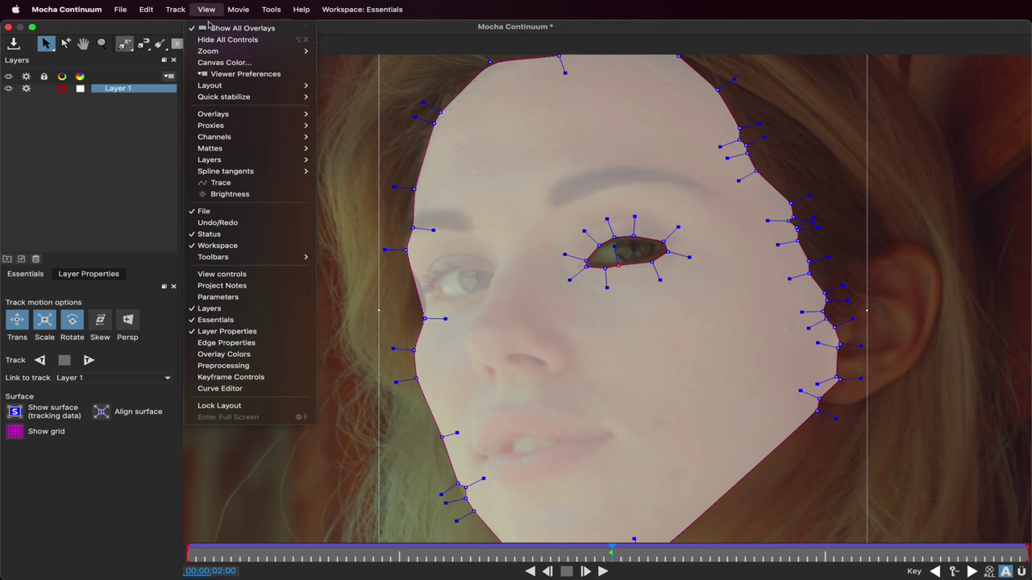
{"action": "mouse_move", "coordinate": [303, 149]}
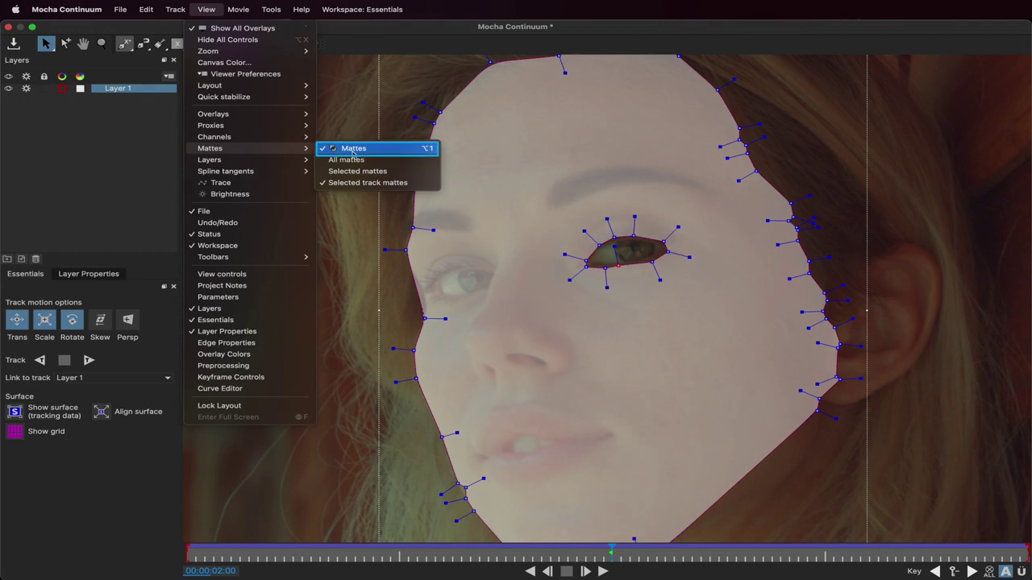
{"action": "left_click", "coordinate": [353, 150]}
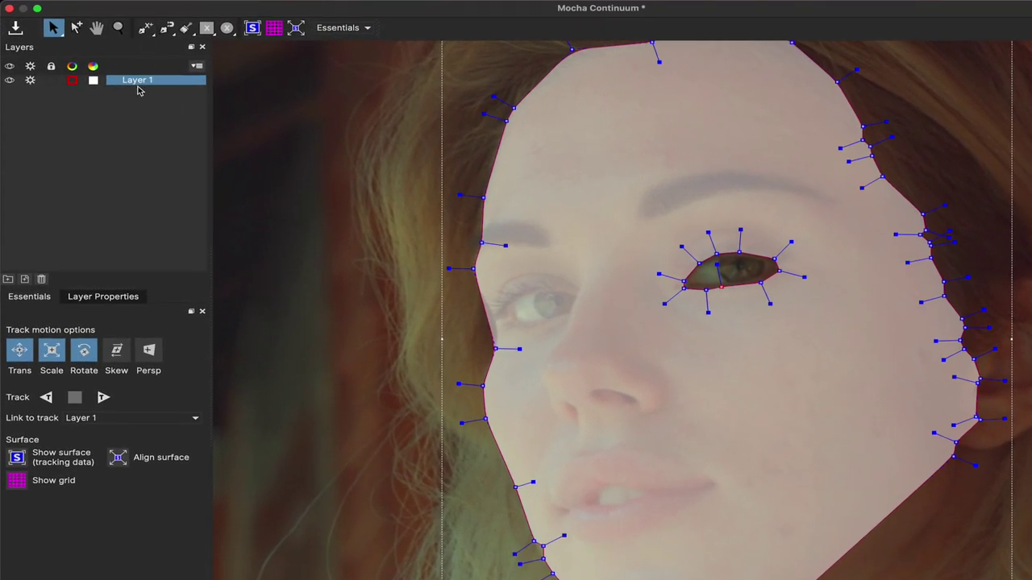
Outline the eye on the image's left with a closed cutout spline
{"action": "key", "text": "z"}
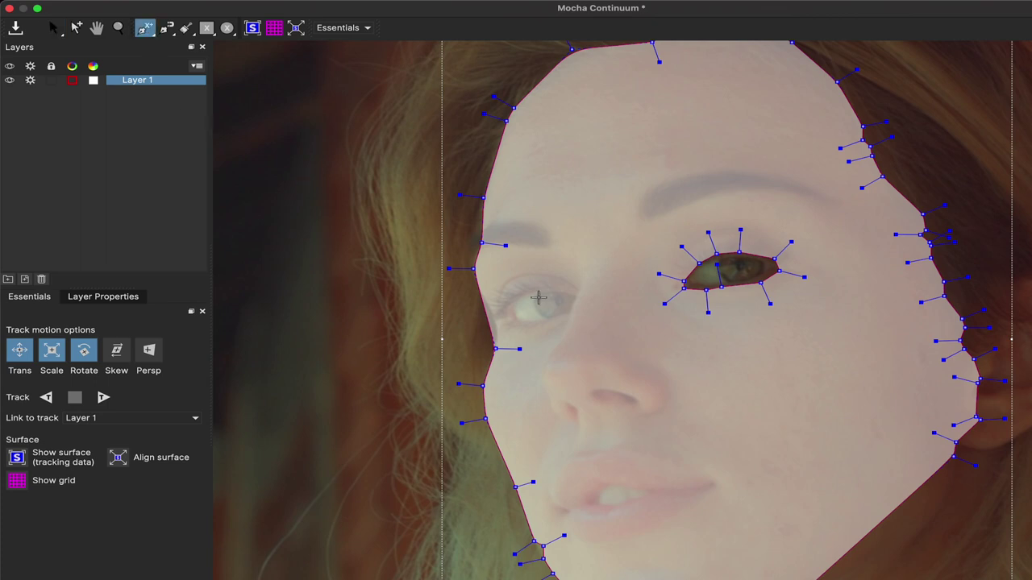
{"action": "left_click", "coordinate": [539, 297]}
{"action": "left_click", "coordinate": [565, 295]}
{"action": "left_click", "coordinate": [571, 313]}
{"action": "left_click", "coordinate": [554, 320]}
{"action": "left_click", "coordinate": [535, 323]}
{"action": "left_click", "coordinate": [520, 323]}
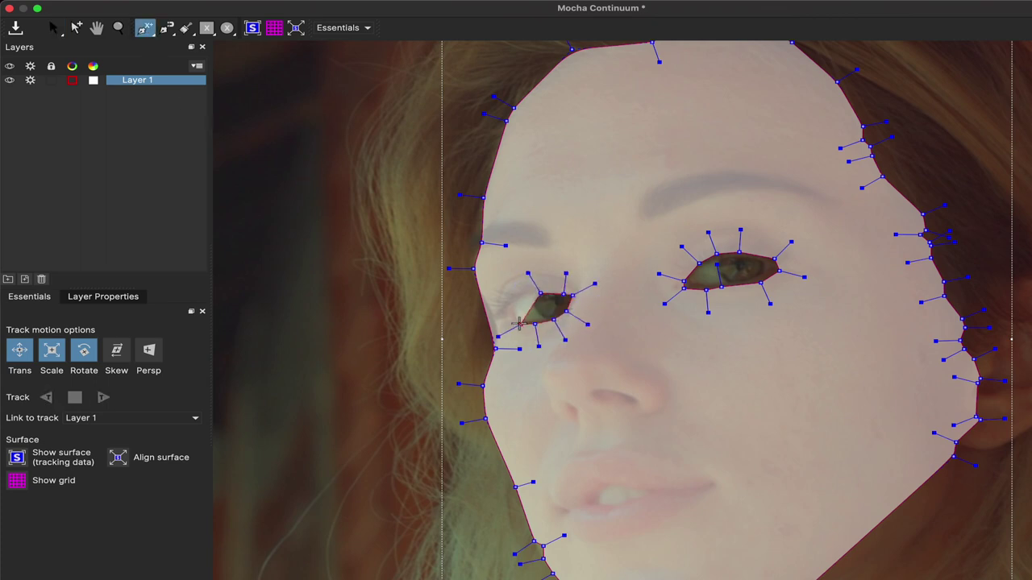
{"action": "left_click", "coordinate": [508, 314]}
{"action": "left_click", "coordinate": [509, 300]}
{"action": "left_click", "coordinate": [540, 296]}
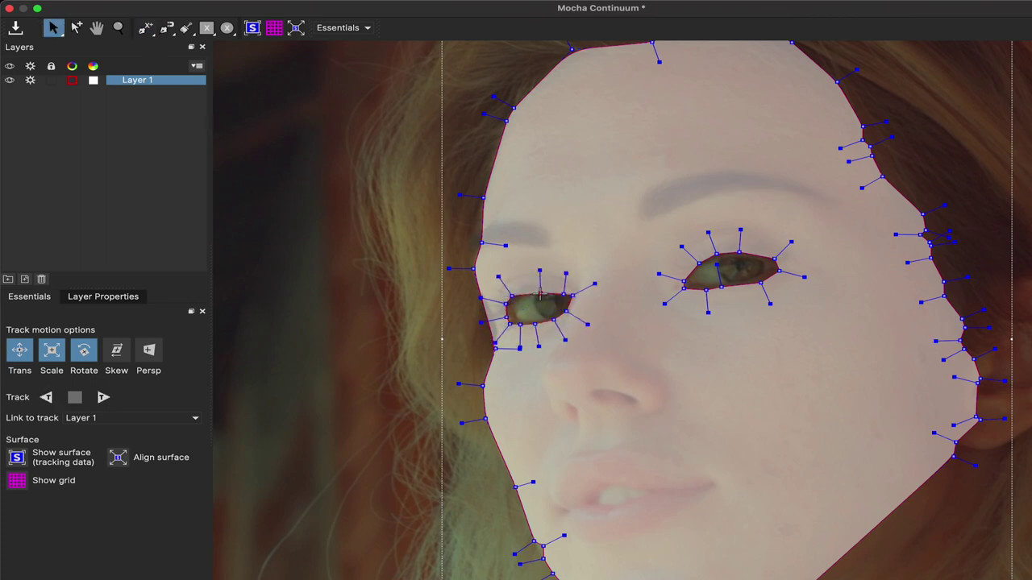
Zoom out to the whole frame and deselect the face mask
{"action": "key", "text": "z"}
{"action": "left_click_drag", "start_coordinate": [428, 279], "coordinate": [410, 467]}
{"action": "key", "text": "s"}
{"action": "left_click", "coordinate": [411, 467]}
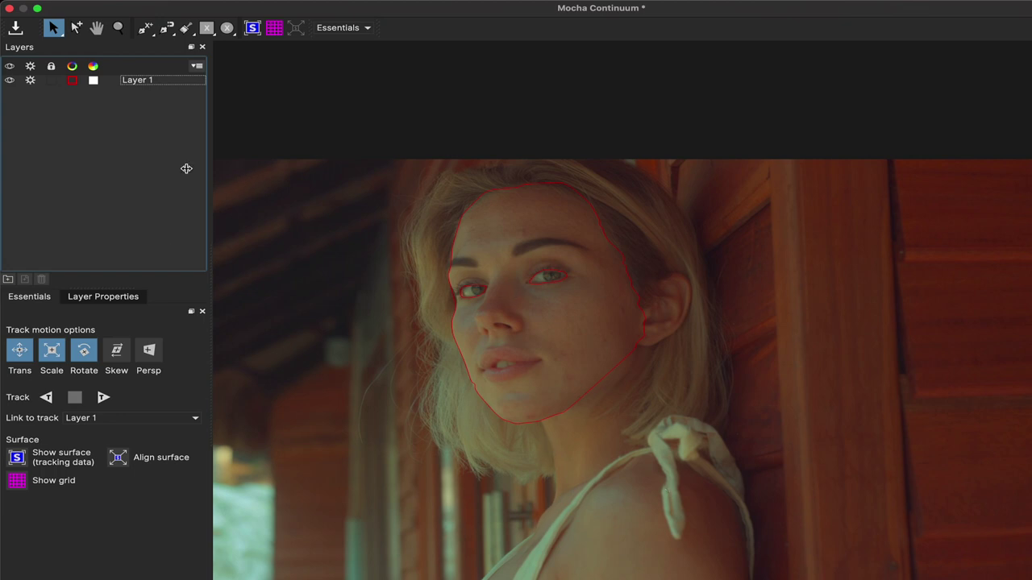
With the alternate spline tool, place points down the side of the neck and along the shoulder
{"action": "left_click", "coordinate": [144, 28]}
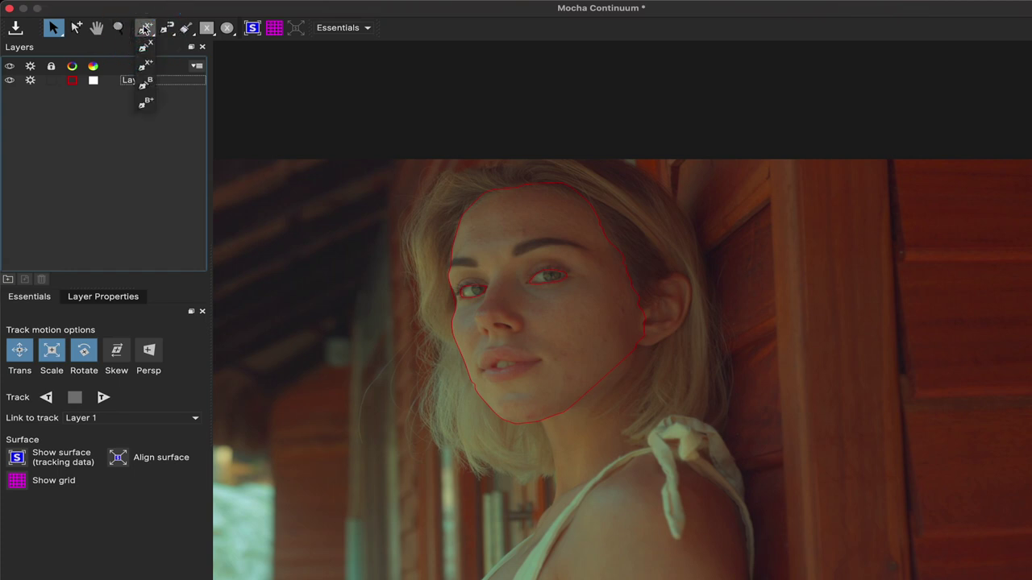
{"action": "left_click", "coordinate": [165, 28]}
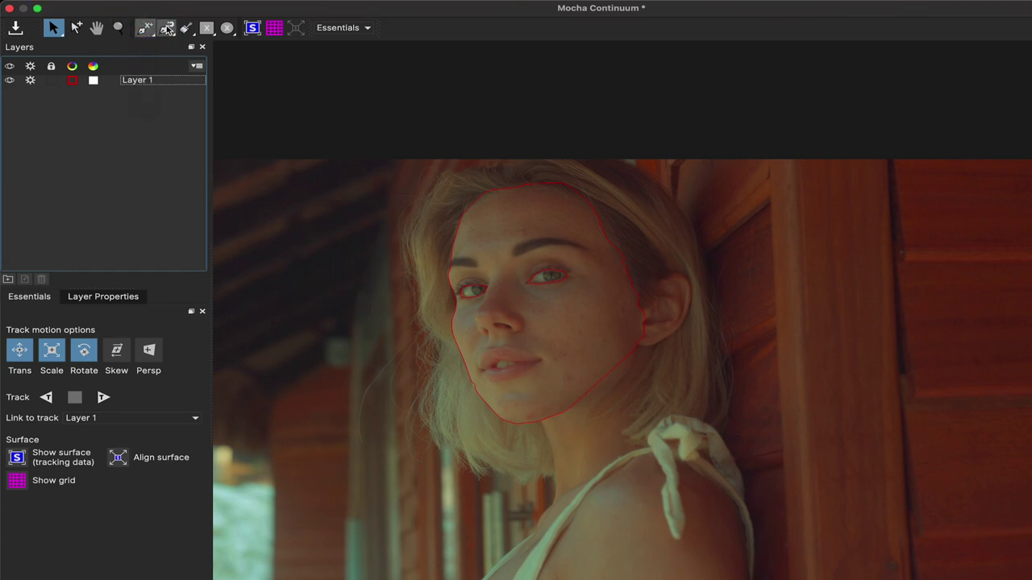
{"action": "left_click", "coordinate": [165, 28]}
{"action": "left_click", "coordinate": [542, 421]}
{"action": "left_click", "coordinate": [551, 457]}
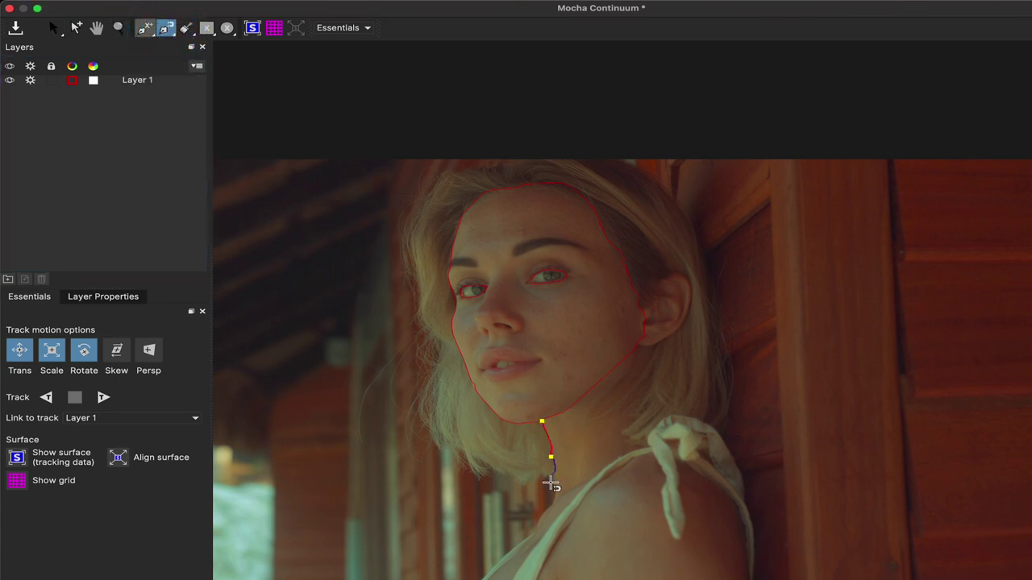
{"action": "left_click", "coordinate": [552, 501]}
{"action": "left_click", "coordinate": [579, 484]}
{"action": "left_click", "coordinate": [598, 471]}
{"action": "left_click", "coordinate": [648, 444]}
{"action": "left_click", "coordinate": [632, 440]}
{"action": "left_click", "coordinate": [623, 434]}
{"action": "left_click", "coordinate": [629, 419]}
Continue the points up the neck toward the ear and close the neck shape
{"action": "left_click", "coordinate": [628, 413]}
{"action": "left_click", "coordinate": [627, 406]}
{"action": "left_click", "coordinate": [603, 421]}
{"action": "left_click", "coordinate": [591, 421]}
{"action": "left_click", "coordinate": [625, 392]}
{"action": "left_click", "coordinate": [645, 366]}
{"action": "left_click", "coordinate": [649, 346]}
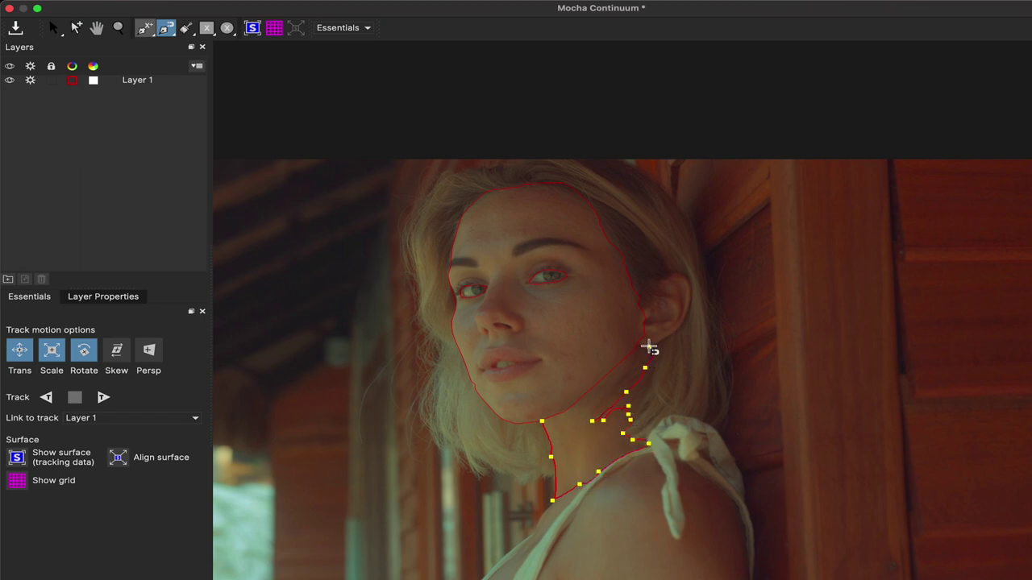
{"action": "left_click", "coordinate": [598, 399]}
{"action": "left_click", "coordinate": [542, 421]}
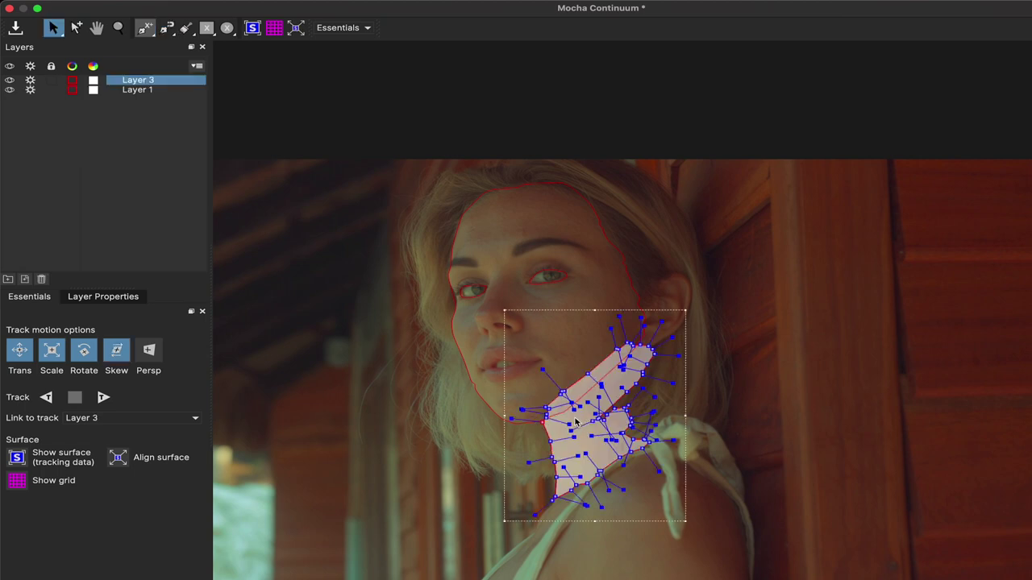
Rename Layer 3 to Neck and Layer 1 to Face
{"action": "double_click", "coordinate": [141, 84]}
{"action": "key", "text": "Return"}
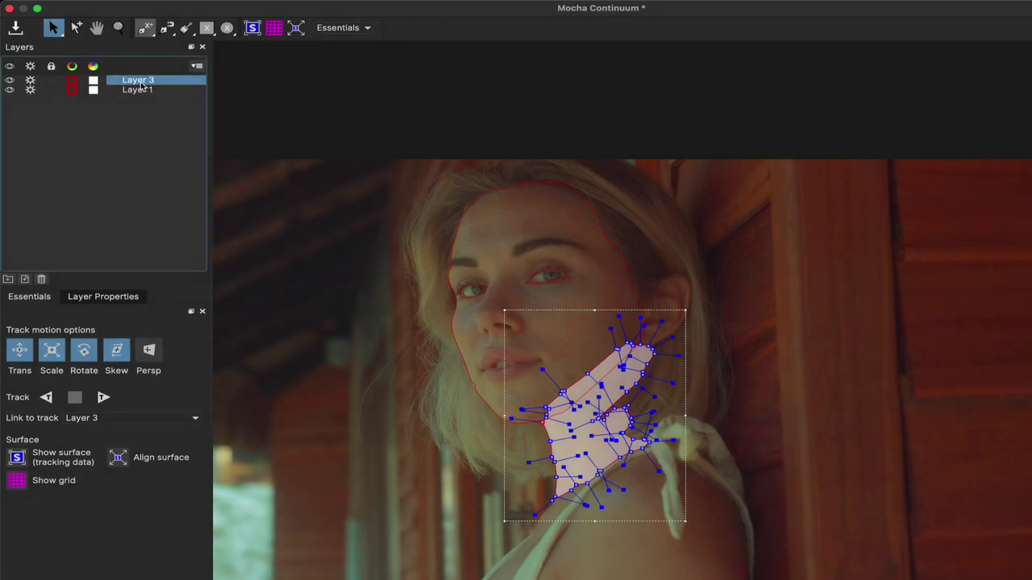
{"action": "double_click", "coordinate": [140, 84]}
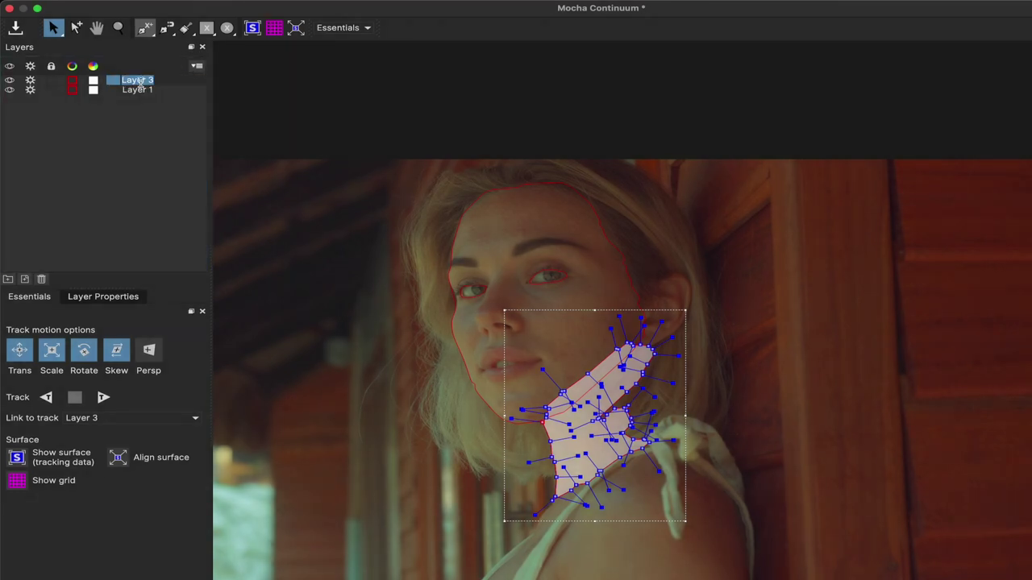
{"action": "type", "text": "Neck"}
{"action": "left_click", "coordinate": [139, 90]}
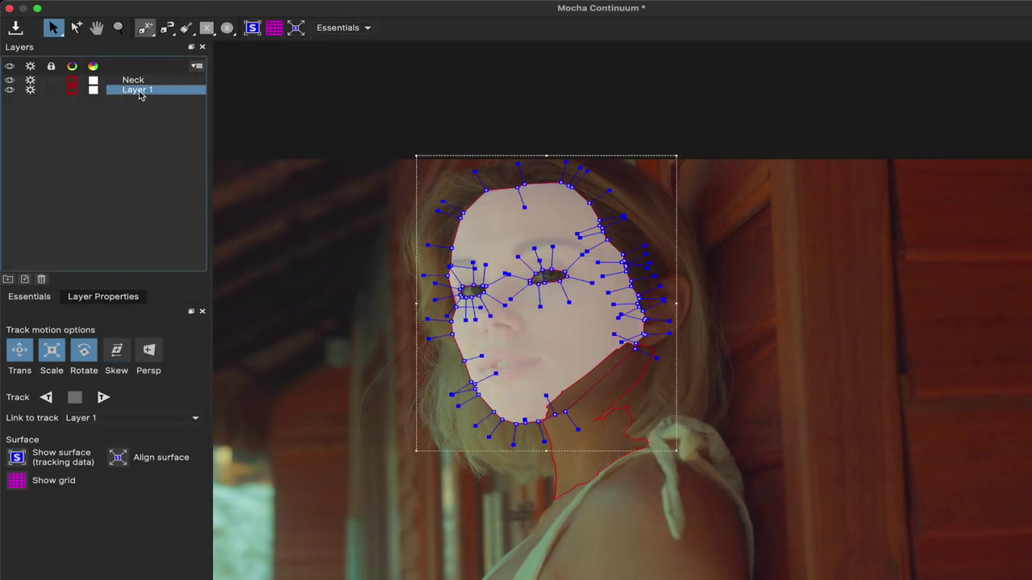
{"action": "double_click", "coordinate": [138, 91]}
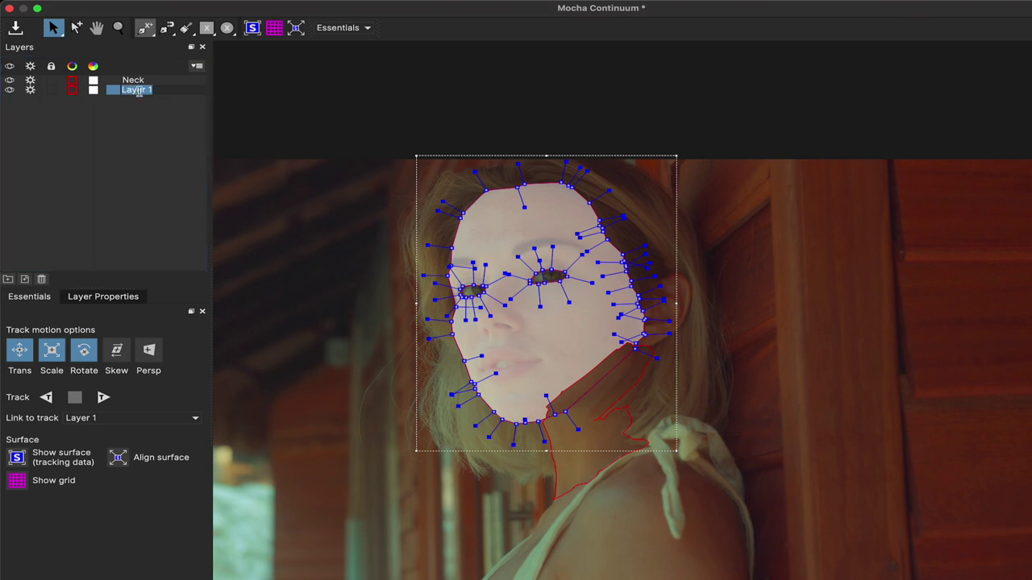
{"action": "type", "text": "Face"}
{"action": "left_click", "coordinate": [139, 81]}
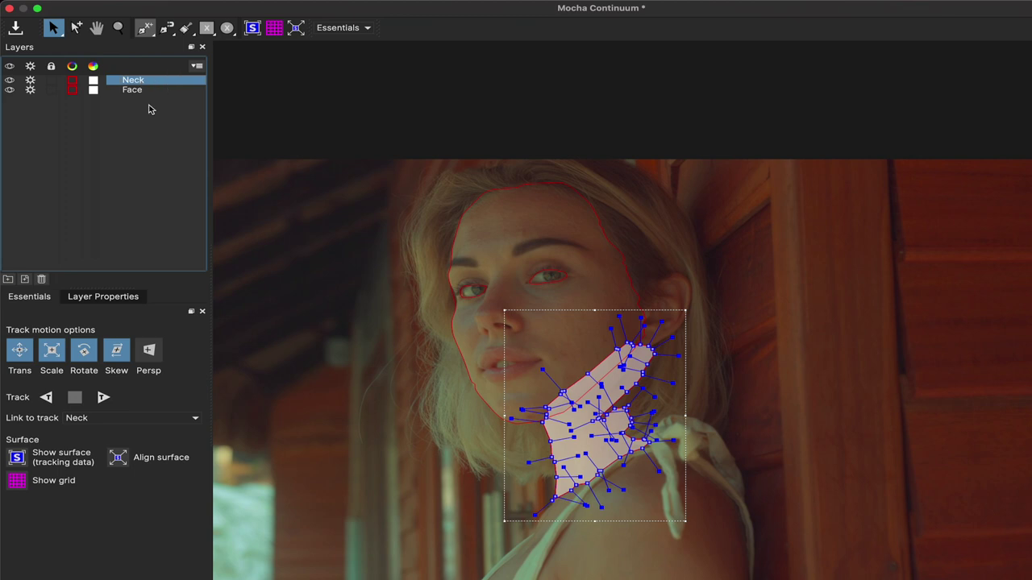
In the Neck layer's properties, link its track to Face, then select the neck shape
{"action": "left_click", "coordinate": [104, 297]}
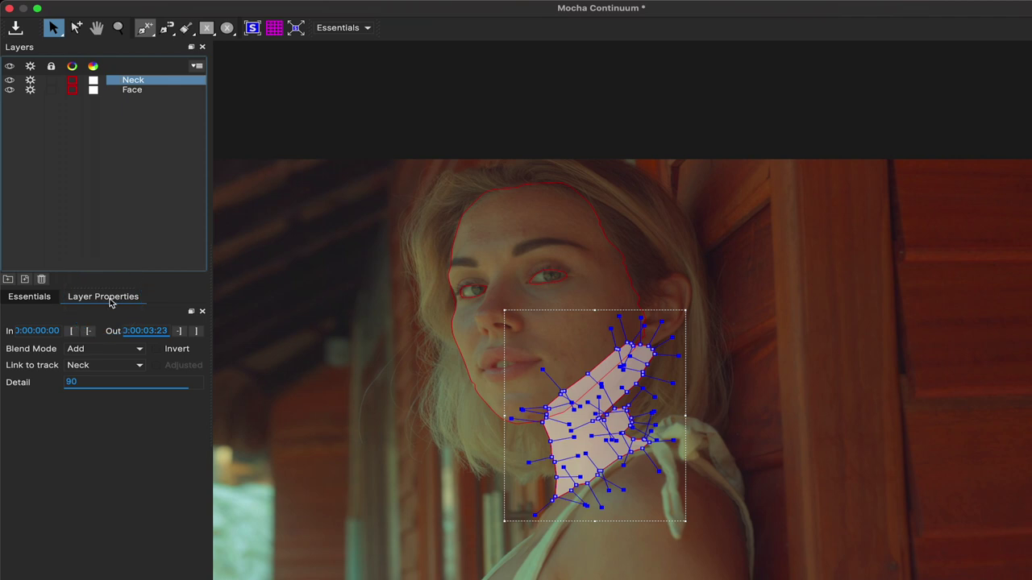
{"action": "left_click", "coordinate": [87, 368]}
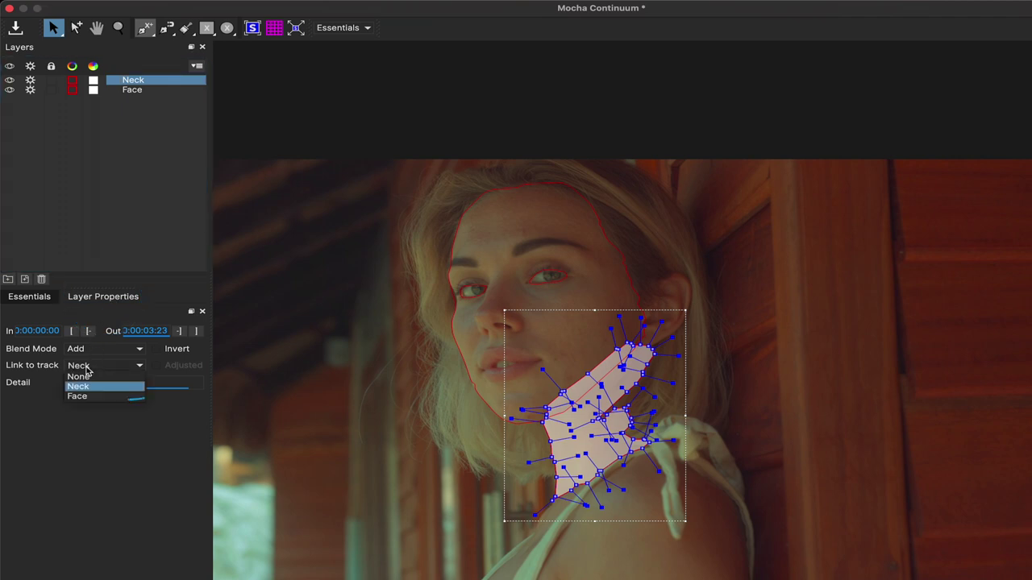
{"action": "left_click", "coordinate": [87, 396]}
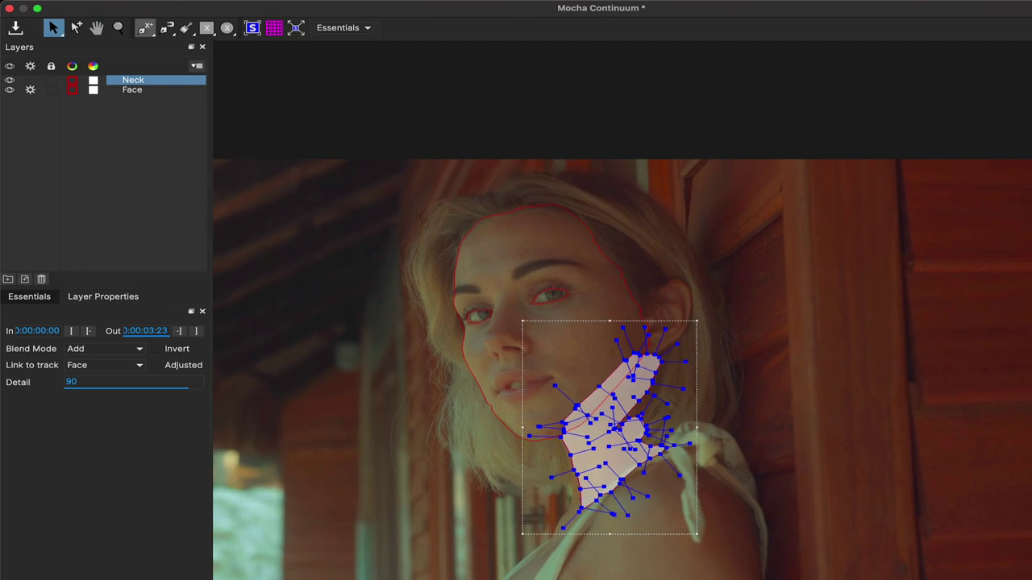
{"action": "left_click_drag", "start_coordinate": [535, 443], "coordinate": [613, 536]}
{"action": "left_click", "coordinate": [571, 514]}
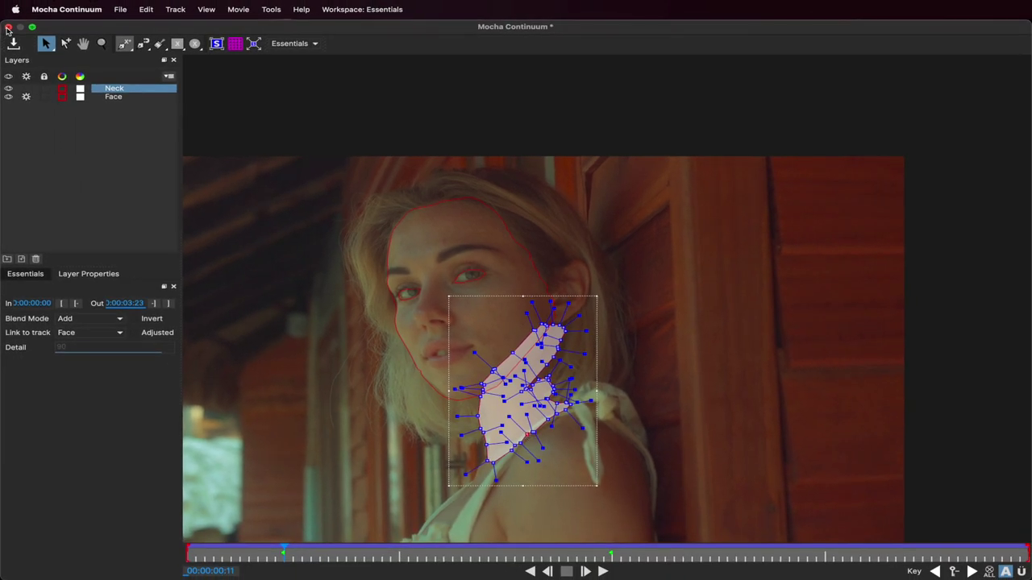
Close Mocha Continuum and save the Neck and Face mask changes
{"action": "left_click", "coordinate": [8, 28]}
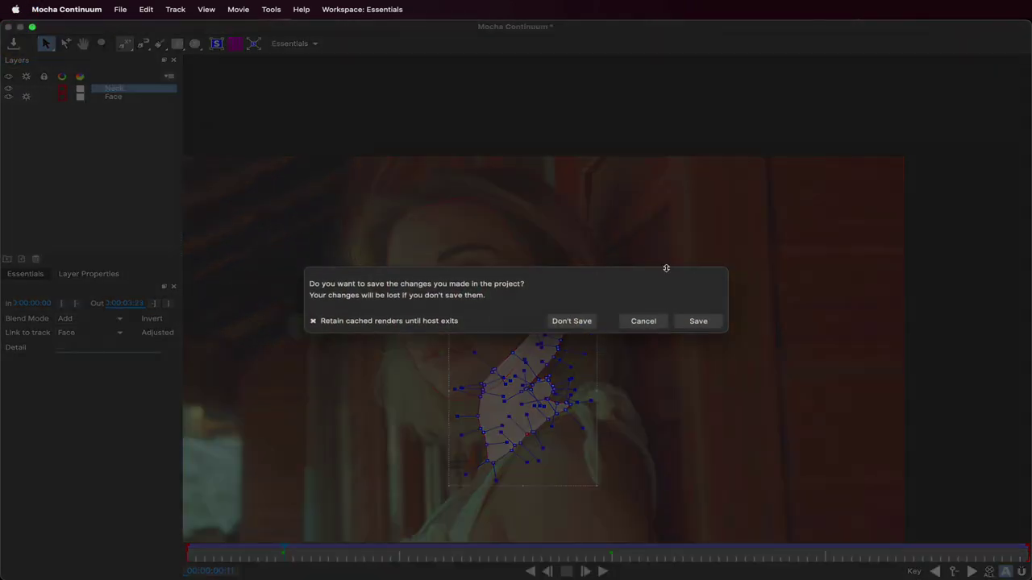
{"action": "left_click", "coordinate": [698, 321]}
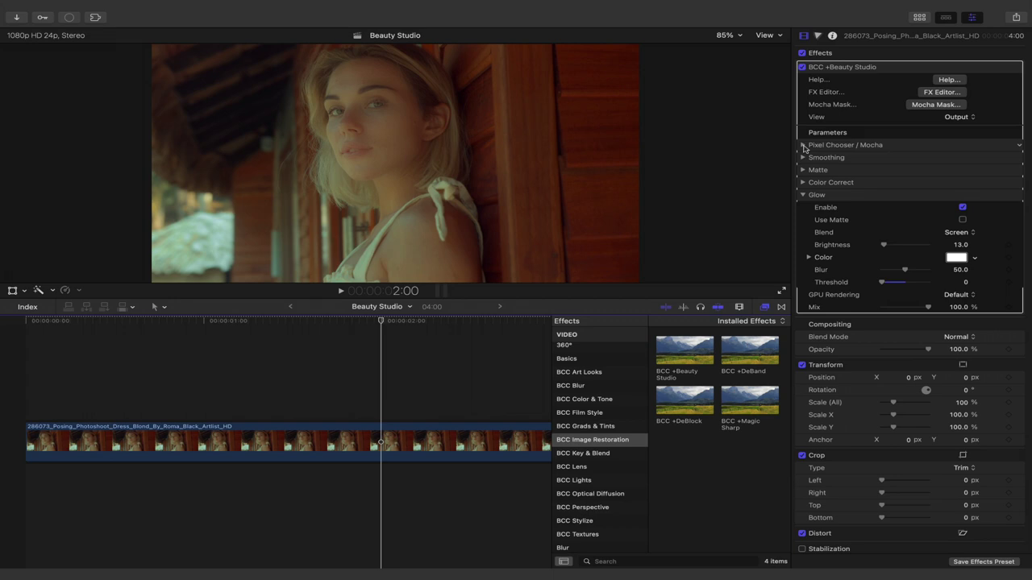
Expand Pixel Chooser / Mocha and briefly preview the matte with View Mask / Matte
{"action": "left_click", "coordinate": [803, 146]}
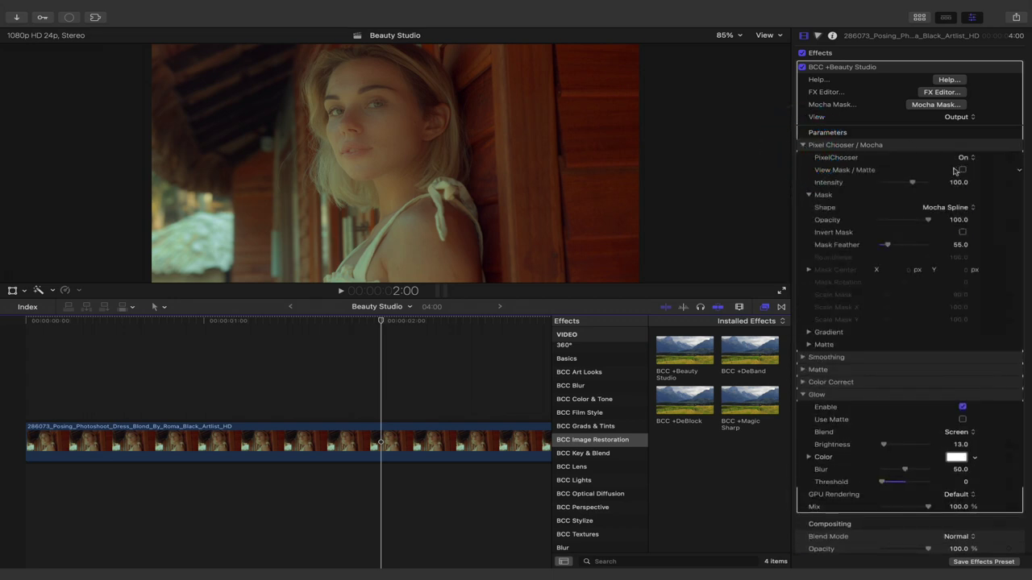
{"action": "left_click", "coordinate": [963, 170]}
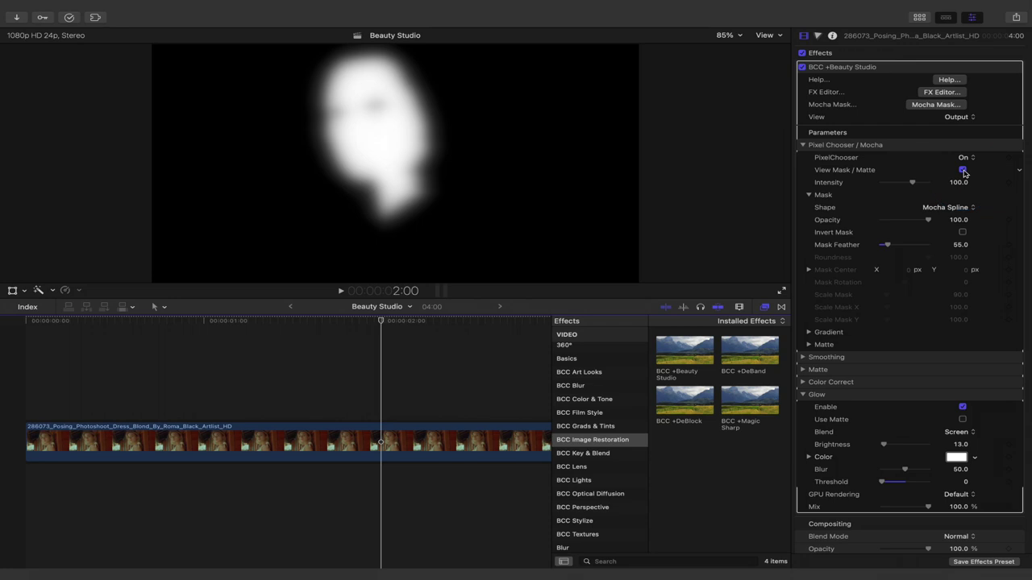
{"action": "left_click", "coordinate": [963, 170]}
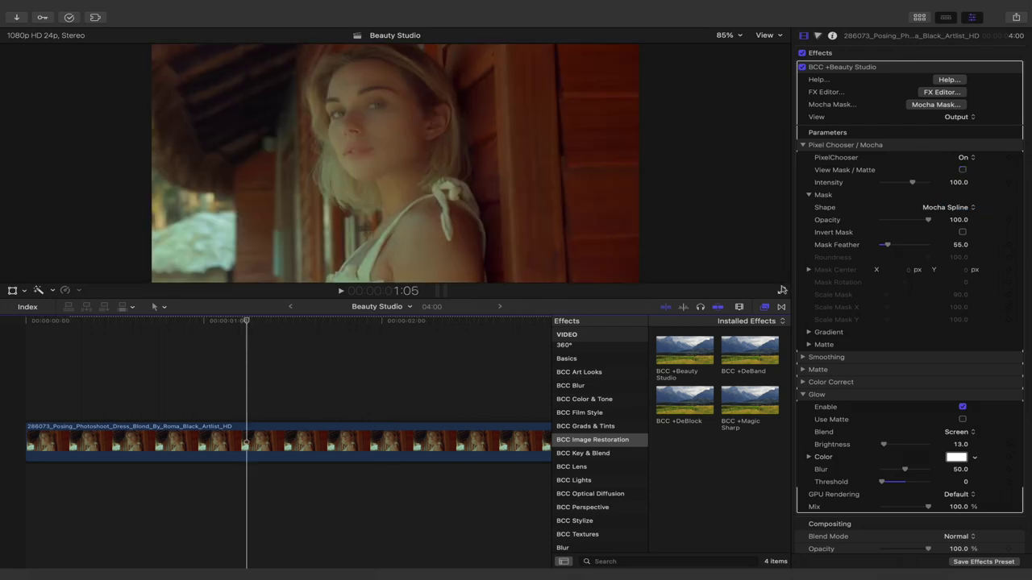